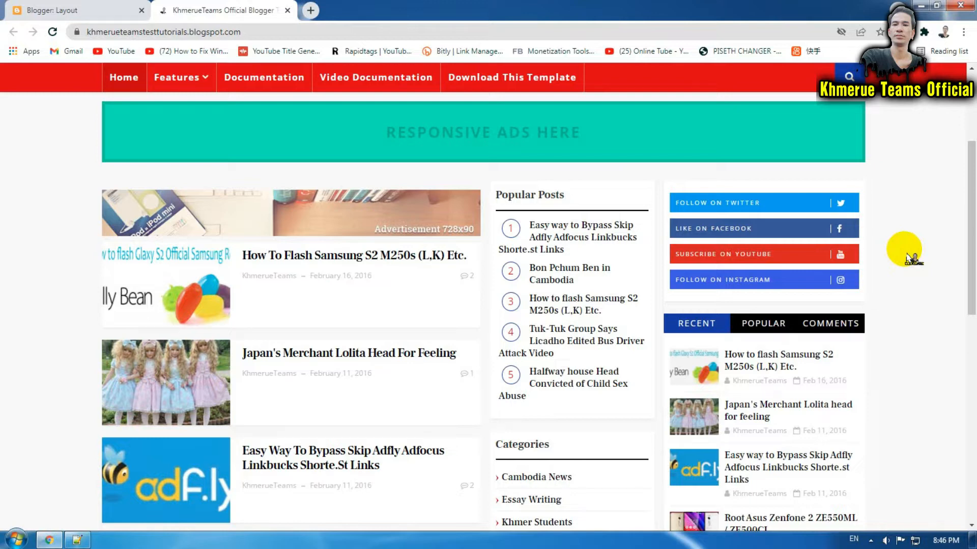
pyautogui.click(945, 540)
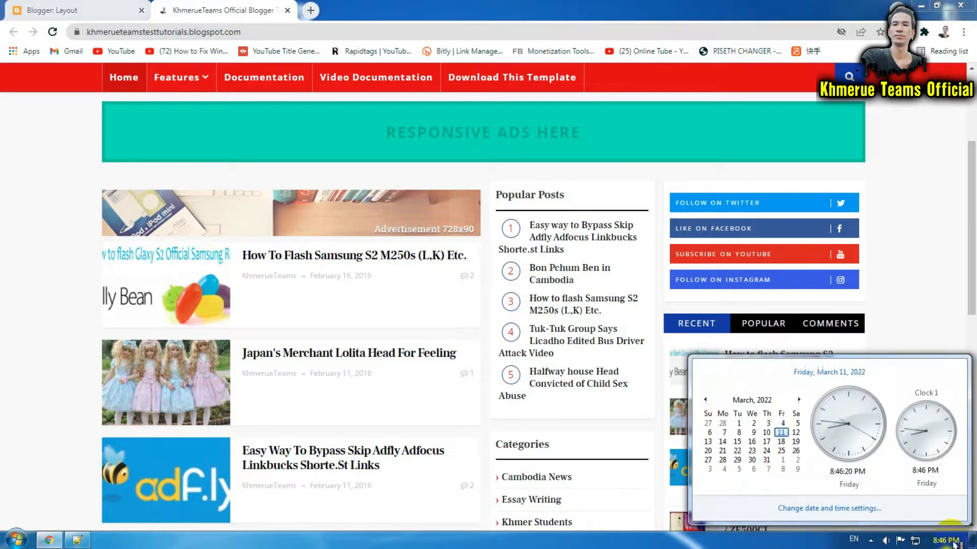
pyautogui.click(932, 296)
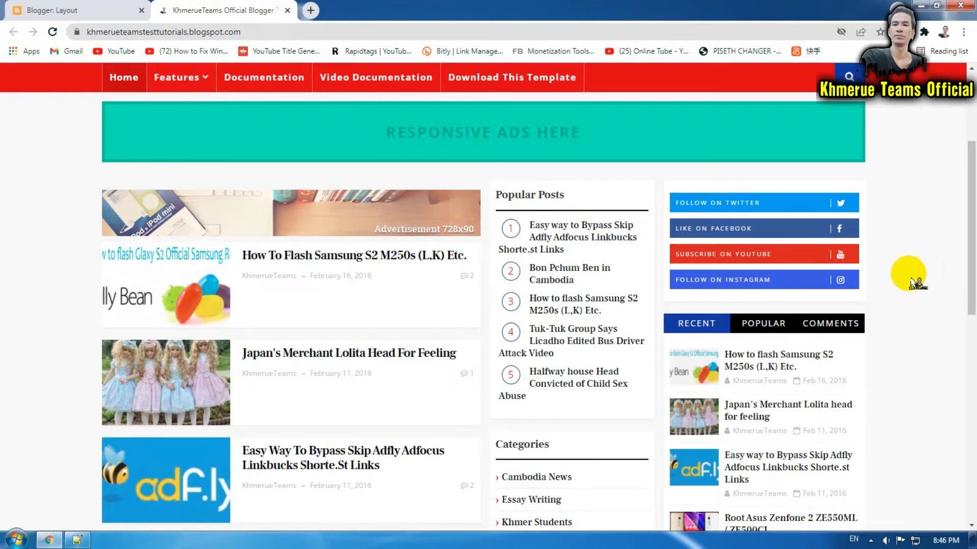
# Compare the Blogger layout's Main Menu, Home Ad Widget, Featured and sidebar sections with the published blog page
pyautogui.click(76, 9)
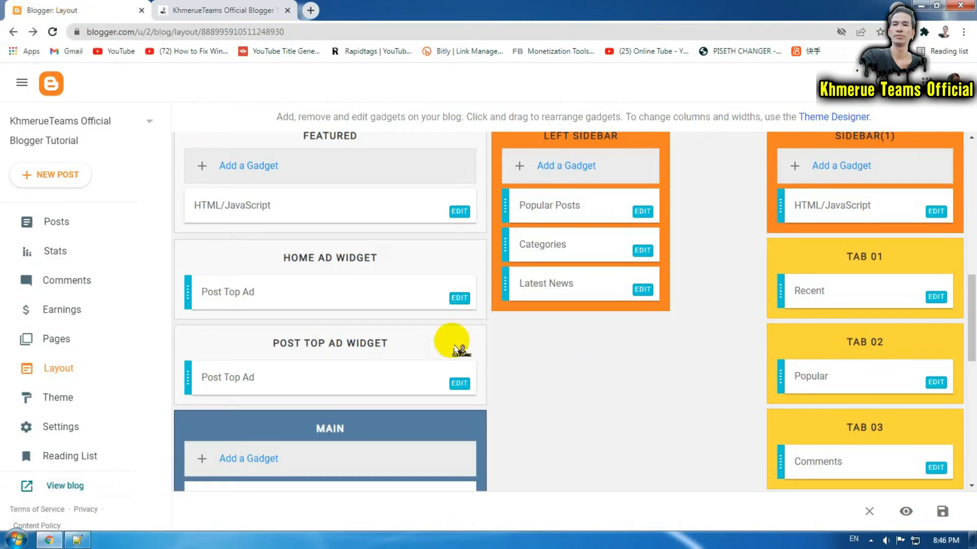
pyautogui.click(268, 99)
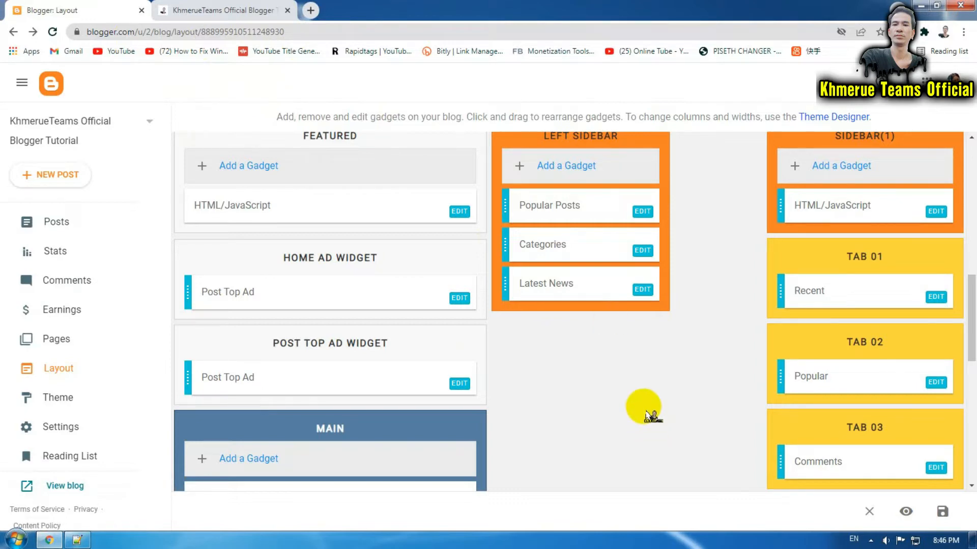
pyautogui.scroll(2, 646, 410)
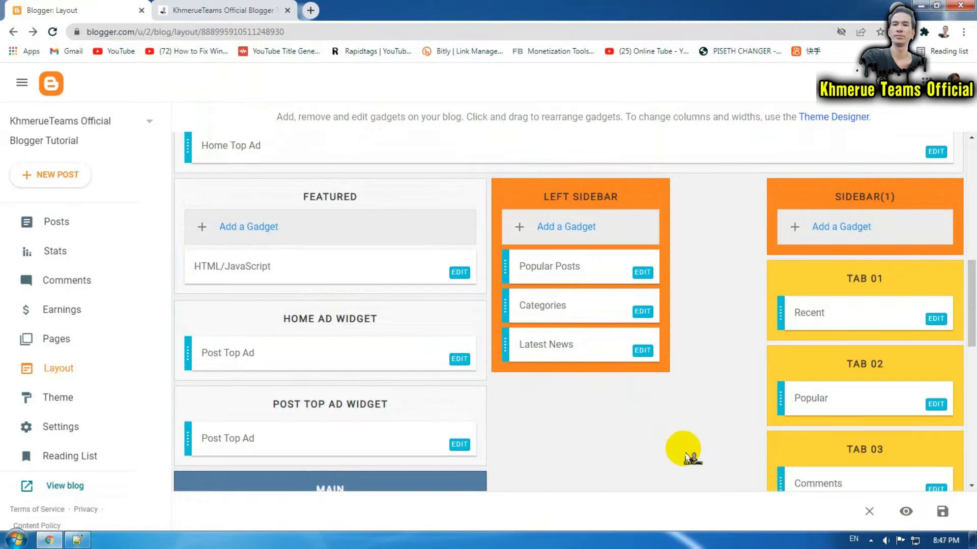
pyautogui.scroll(3, 713, 381)
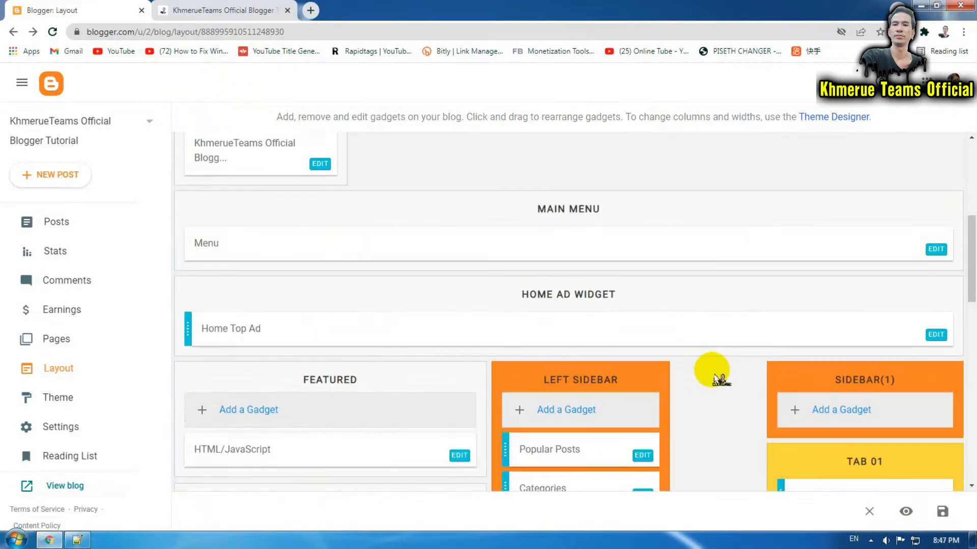
pyautogui.scroll(-2, 719, 379)
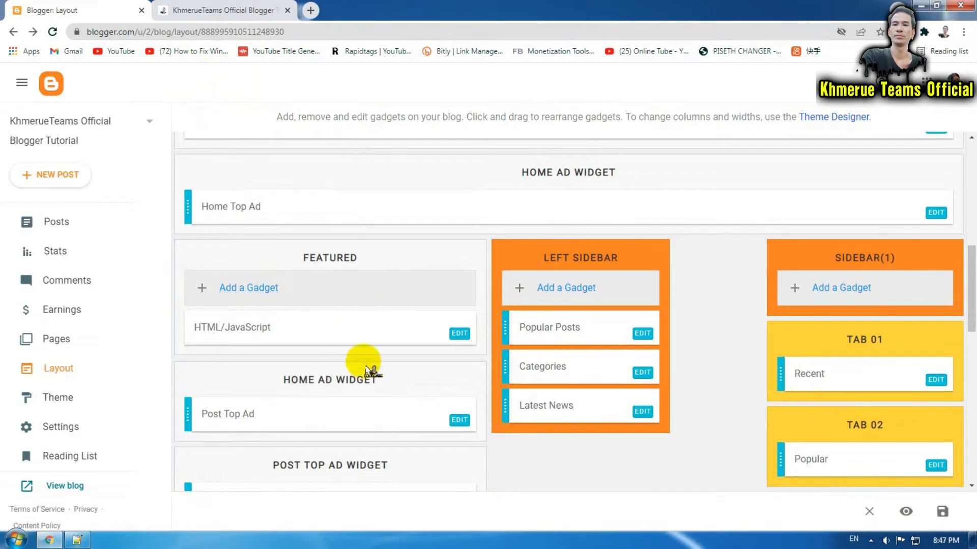
pyautogui.click(218, 9)
pyautogui.scroll(-2, 498, 264)
pyautogui.scroll(-3, 490, 250)
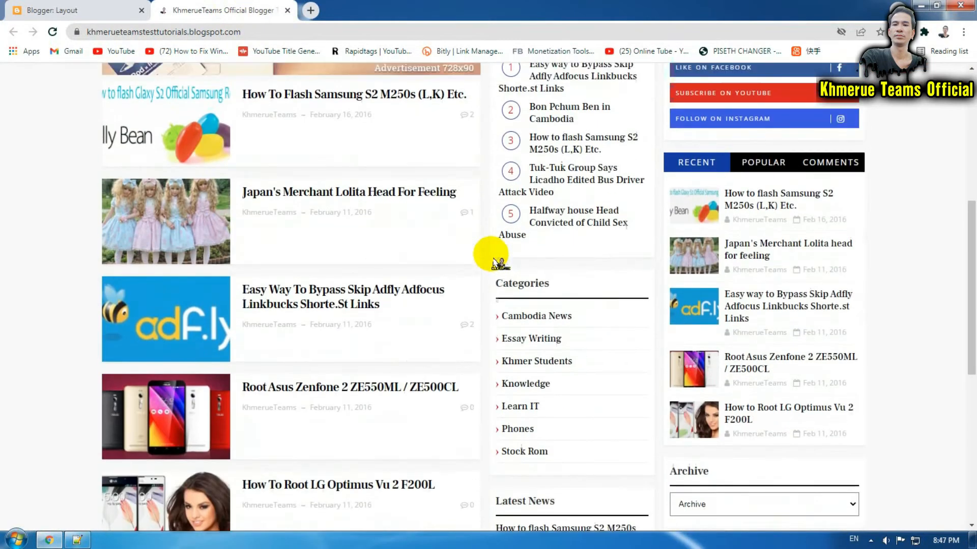
pyautogui.scroll(2, 490, 251)
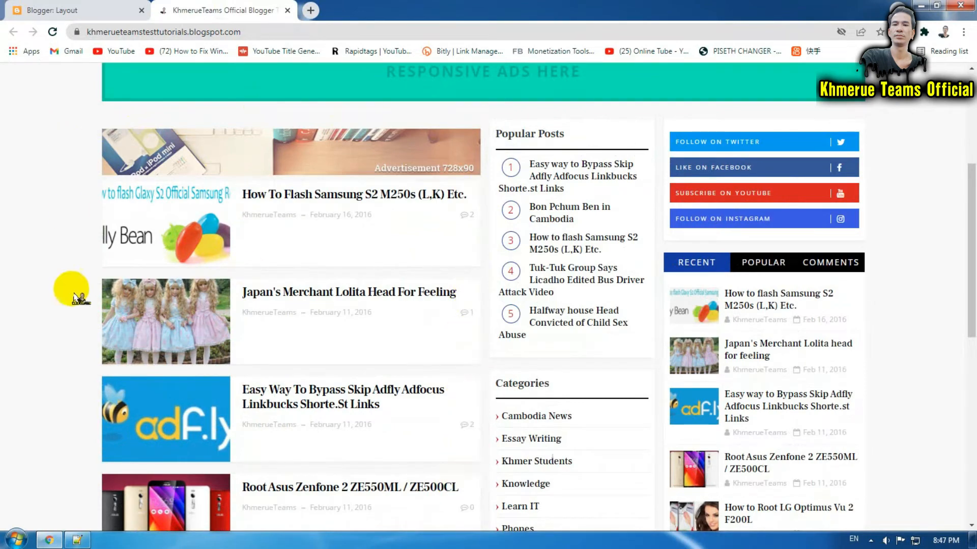
# Match the layout's ad widget, Main and left sidebar sections with the ads, posts and social buttons on the live blog
pyautogui.click(102, 11)
pyautogui.scroll(-2, 504, 351)
pyautogui.scroll(-1, 344, 385)
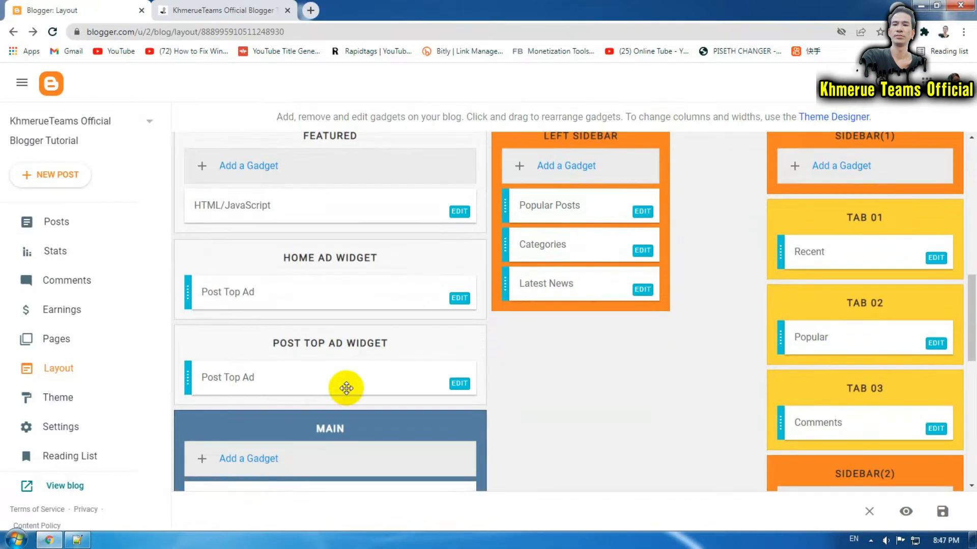
pyautogui.scroll(-4, 360, 364)
pyautogui.click(211, 10)
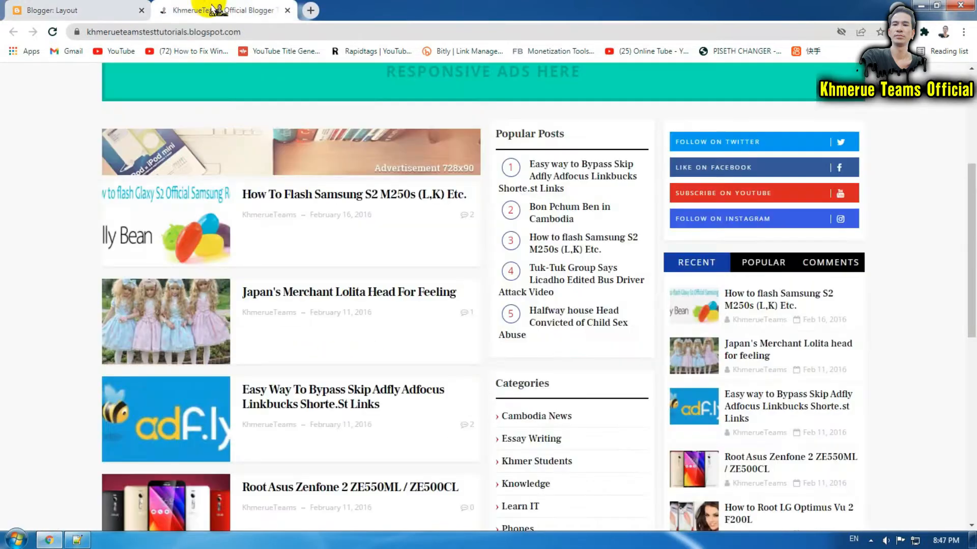
pyautogui.click(133, 9)
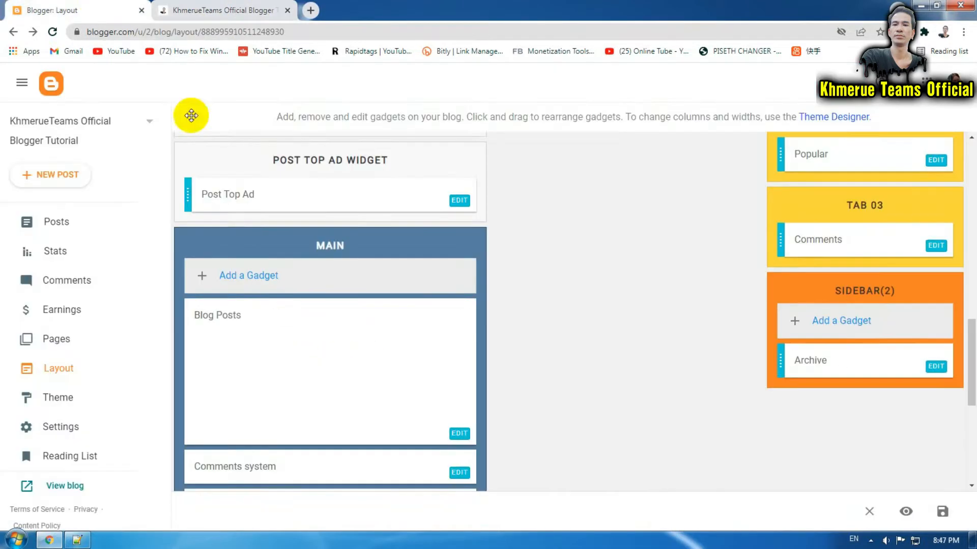
pyautogui.scroll(6, 584, 316)
pyautogui.scroll(-5, 584, 316)
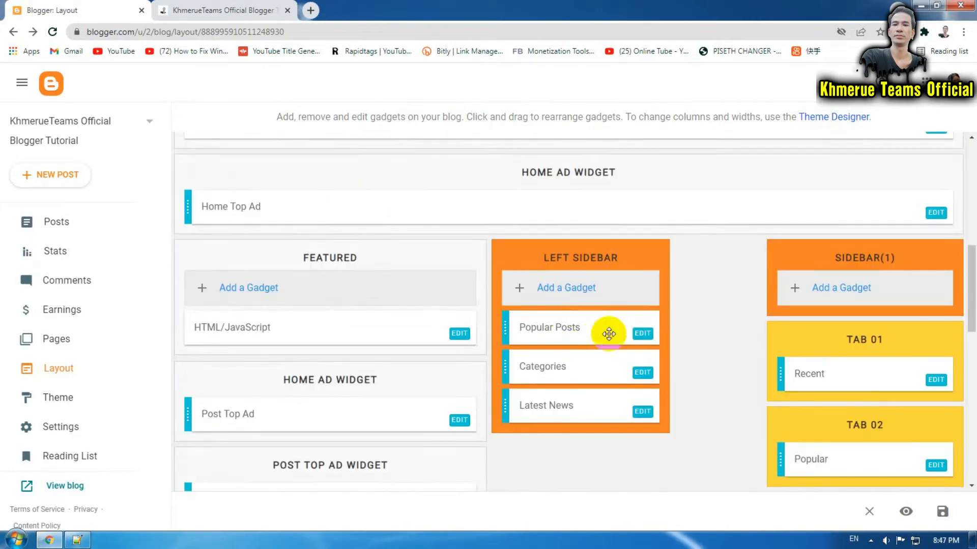
pyautogui.click(255, 9)
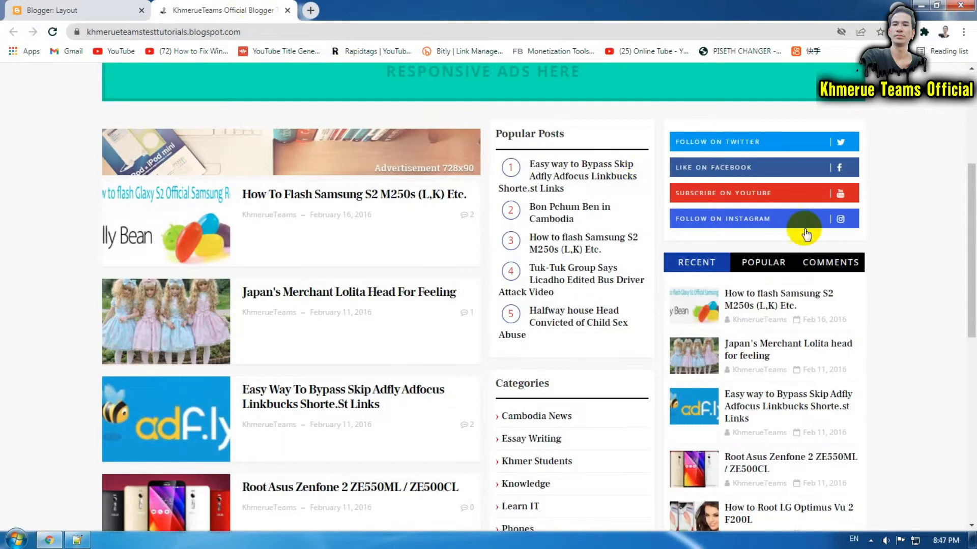
pyautogui.scroll(3, 842, 298)
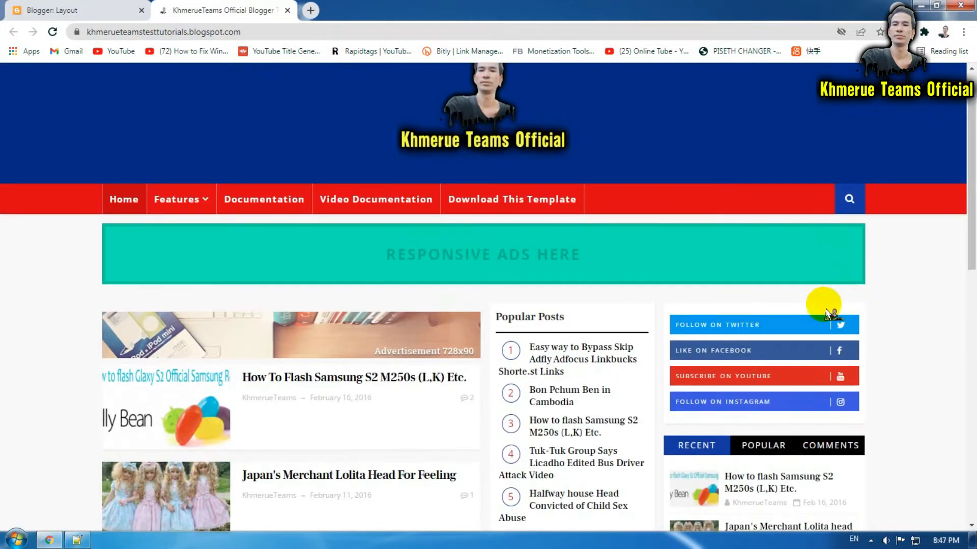
pyautogui.scroll(-4, 823, 304)
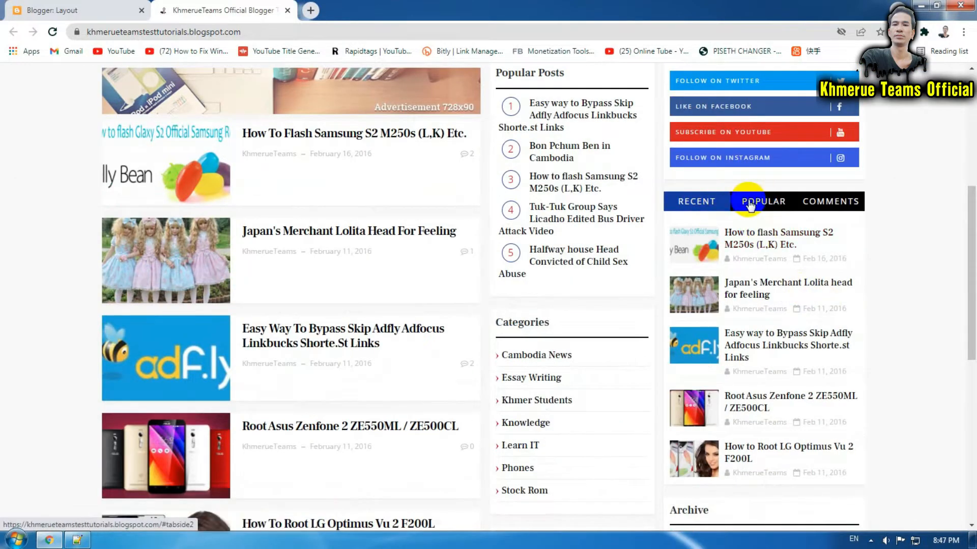
pyautogui.scroll(-4, 895, 234)
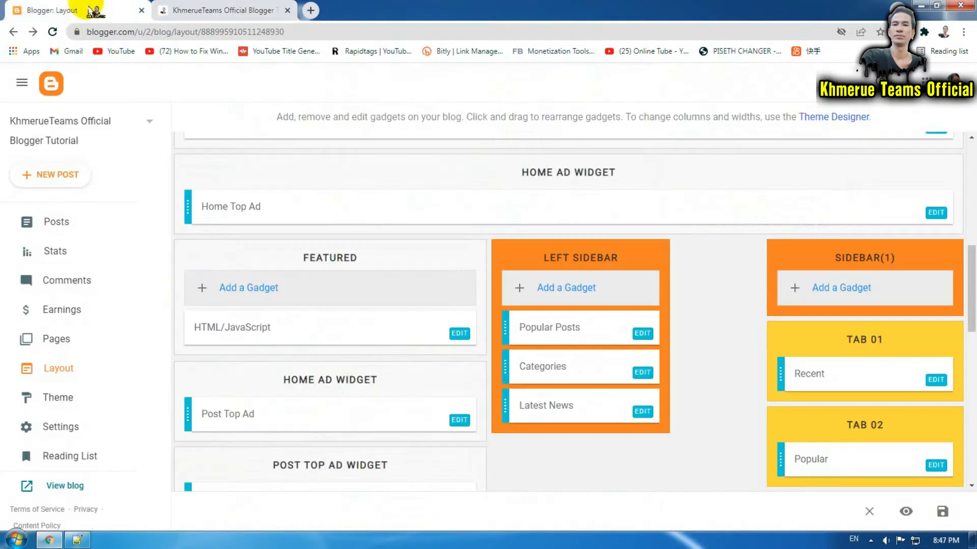
# Examine the layout's Tab 01 to Tab 03, Sidebar(2), Featured, Main and Left Sidebar sections for gadget placement
pyautogui.click(82, 11)
pyautogui.scroll(-7, 923, 311)
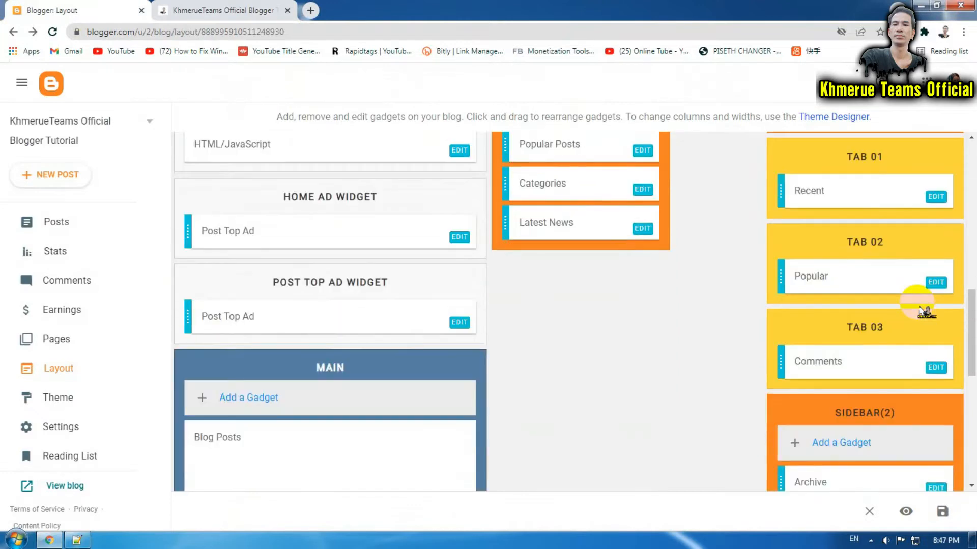
pyautogui.scroll(6, 867, 298)
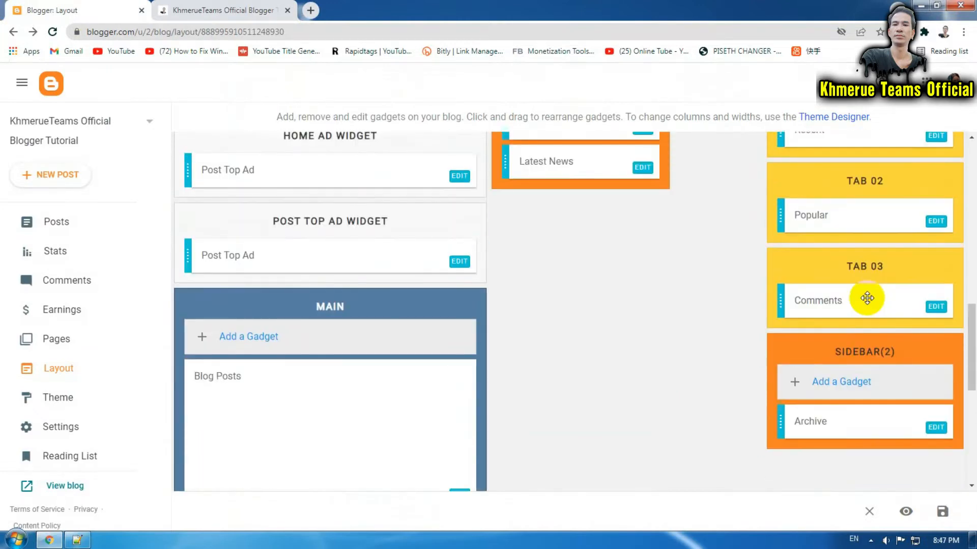
pyautogui.scroll(2, 865, 247)
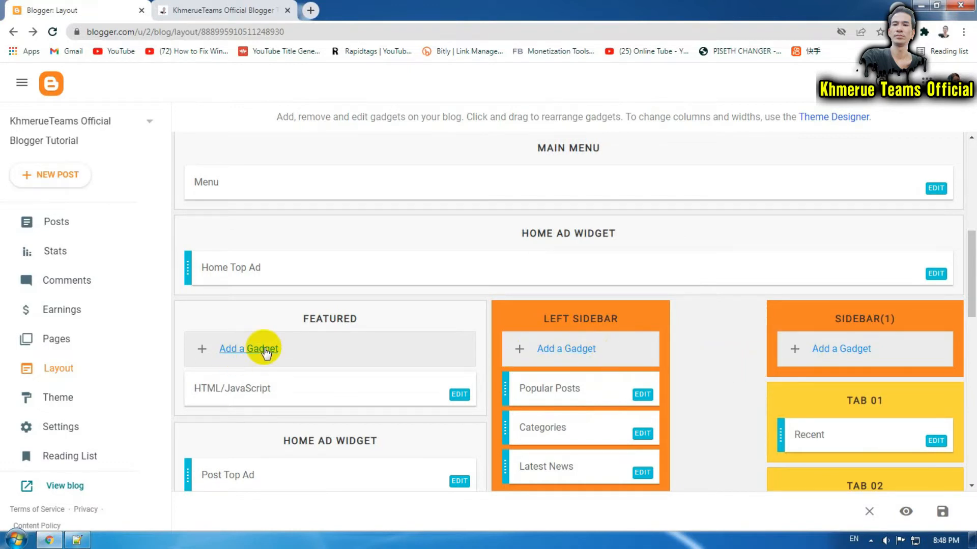
pyautogui.scroll(-3, 731, 334)
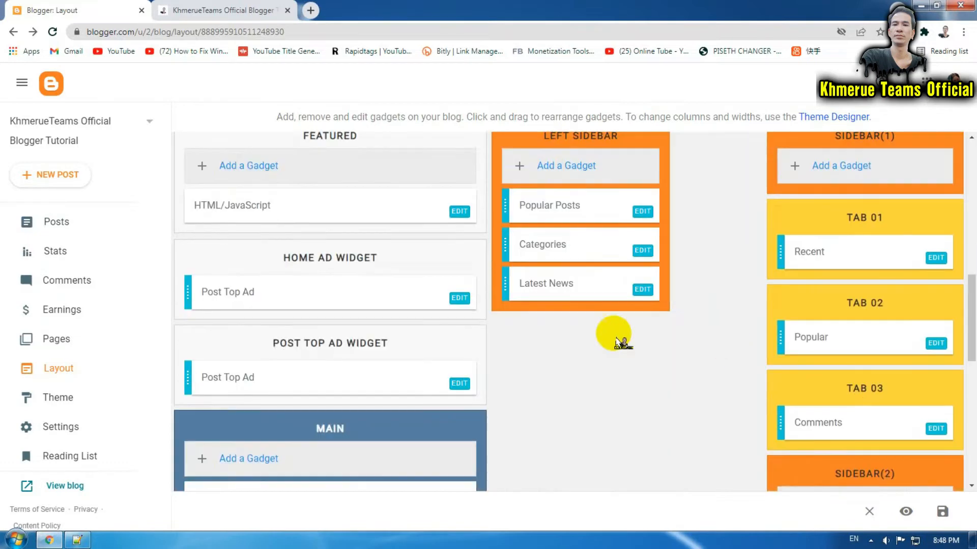
pyautogui.scroll(-3, 543, 377)
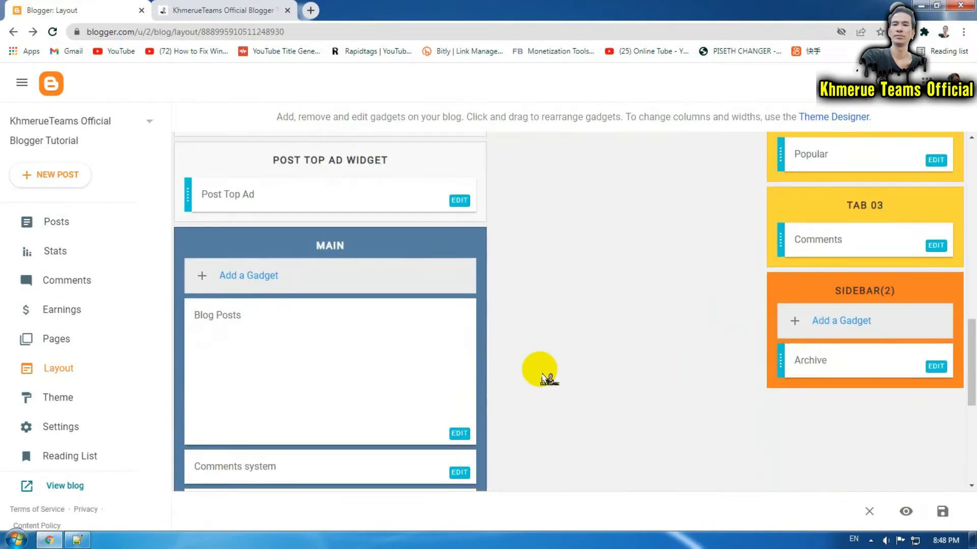
pyautogui.scroll(5, 583, 356)
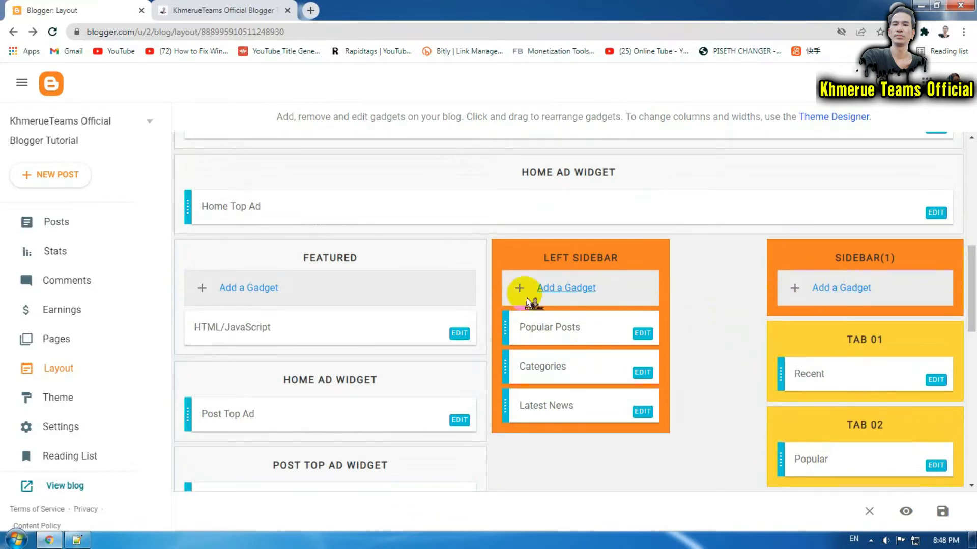
# Start a new HTML/JavaScript gadget in the SIDEBAR(1) section, ready for its content
pyautogui.click(863, 291)
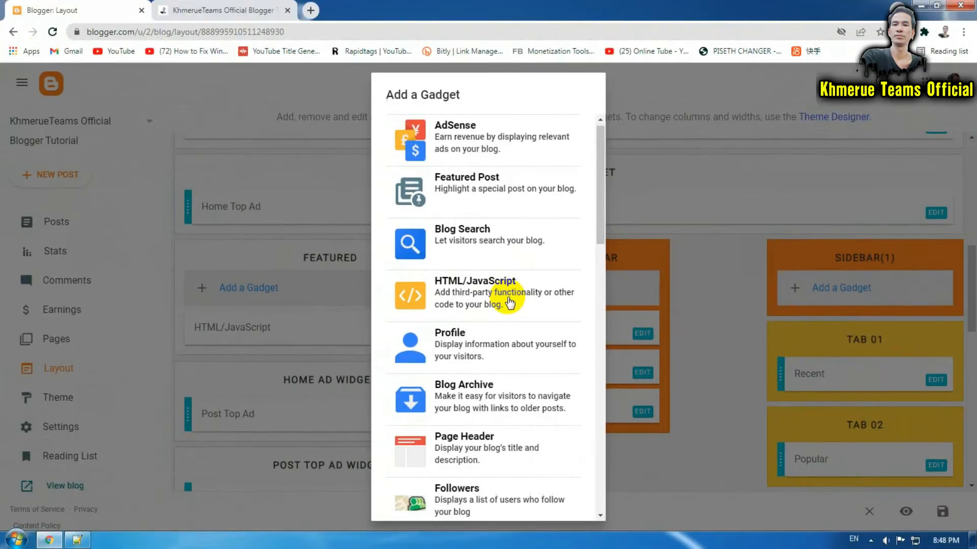
pyautogui.click(504, 285)
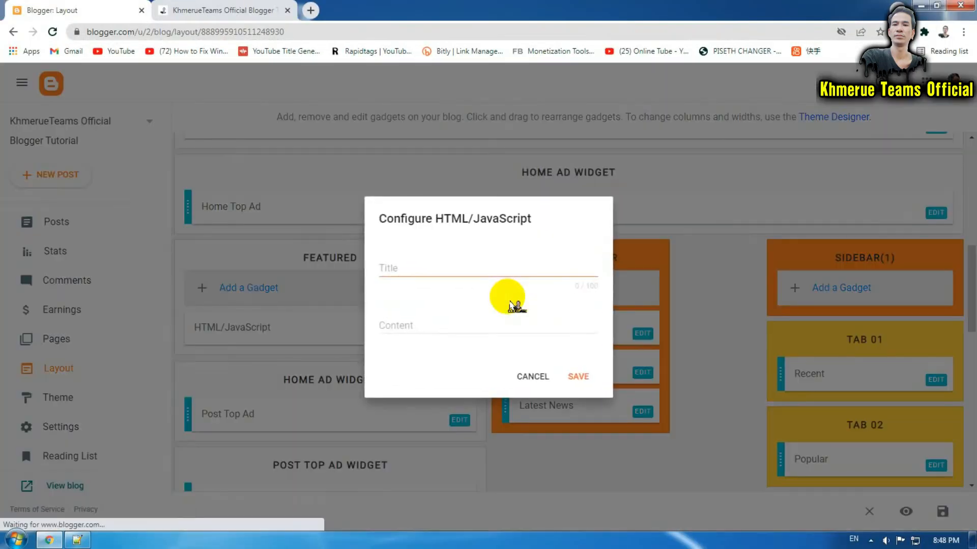
pyautogui.click(454, 319)
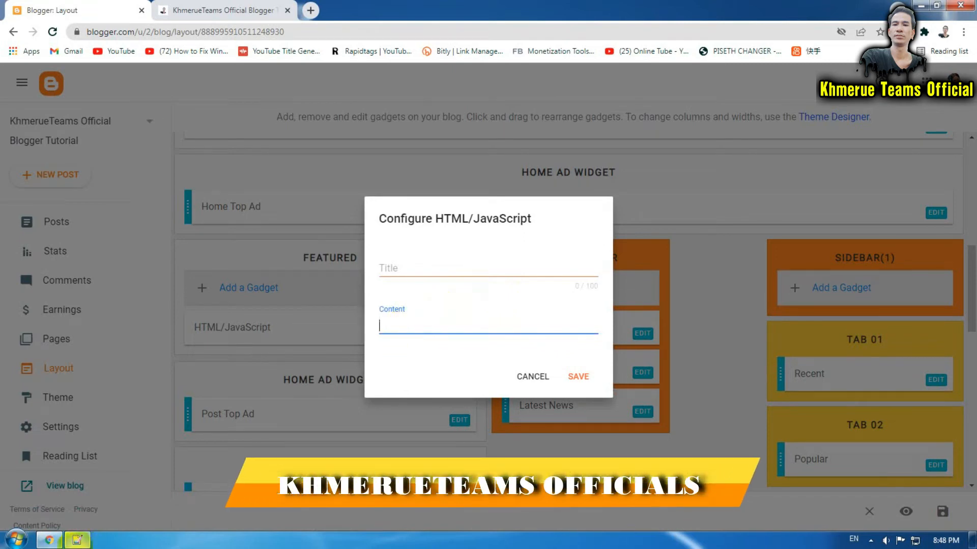
# Copy the entire social buttons widget code from the "new 4" file in Notepad++ and return to the Blogger layout
pyautogui.click(76, 540)
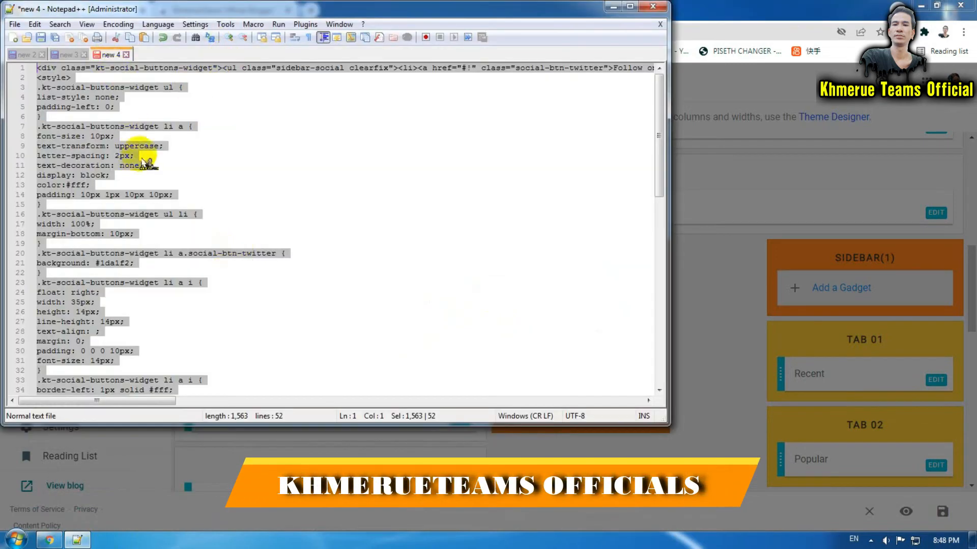
pyautogui.click(344, 226)
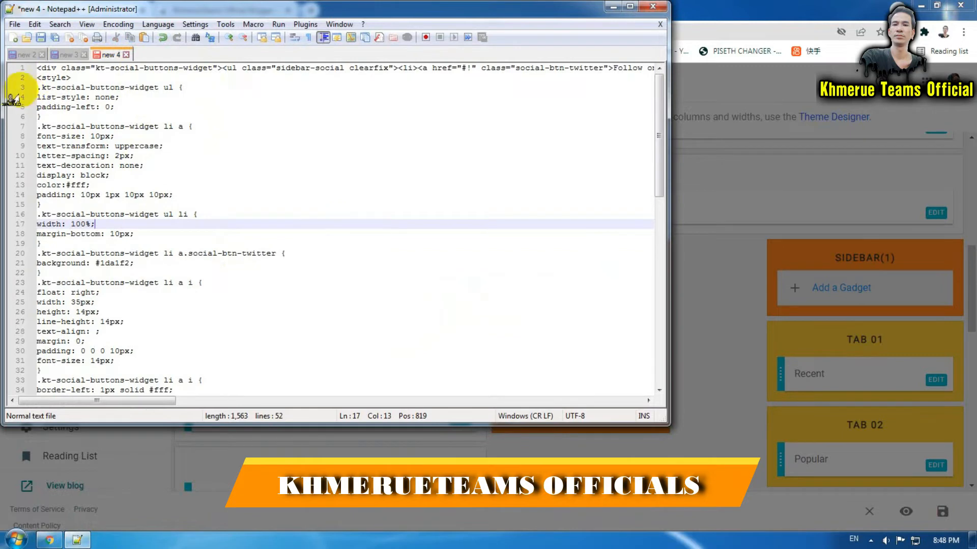
pyautogui.moveTo(37, 68); pyautogui.dragTo(253, 517)
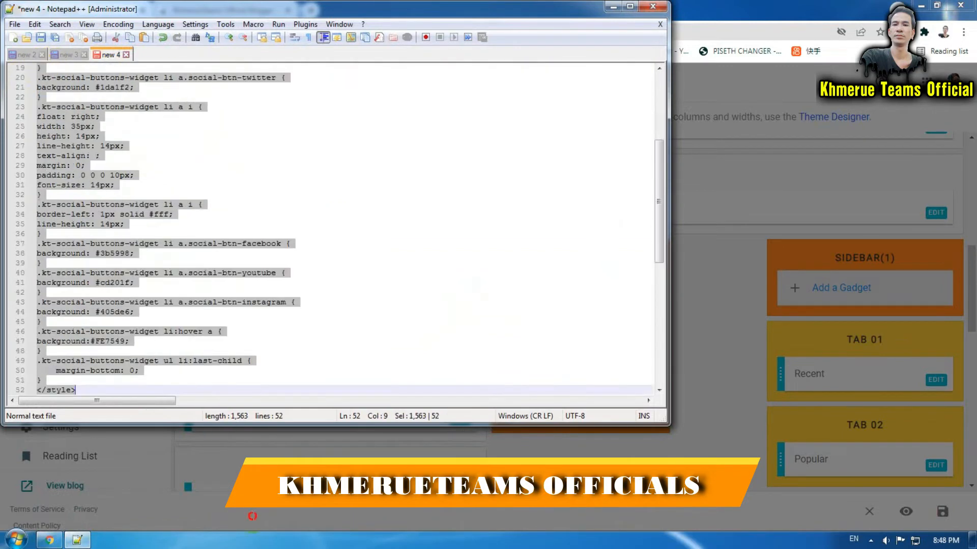
pyautogui.rightClick(122, 250)
pyautogui.click(149, 267)
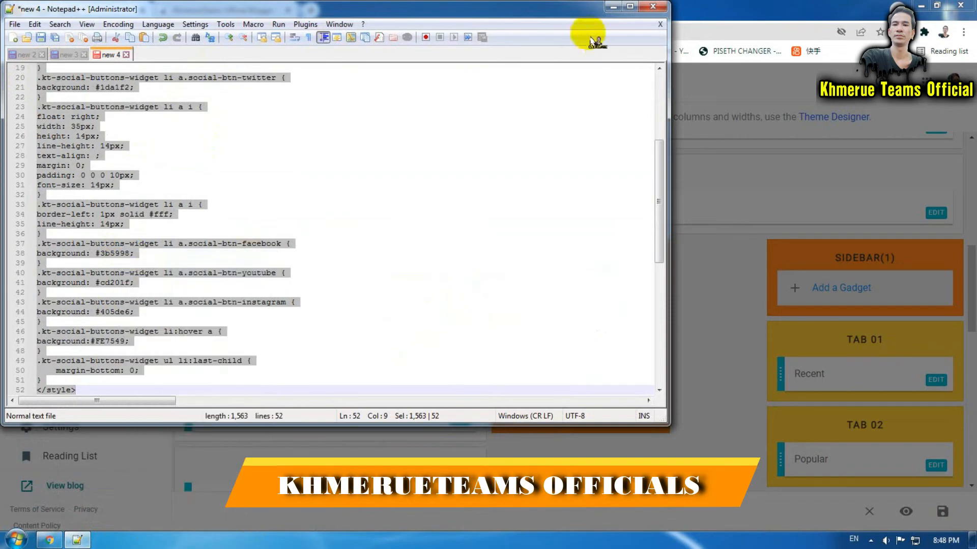
pyautogui.click(613, 9)
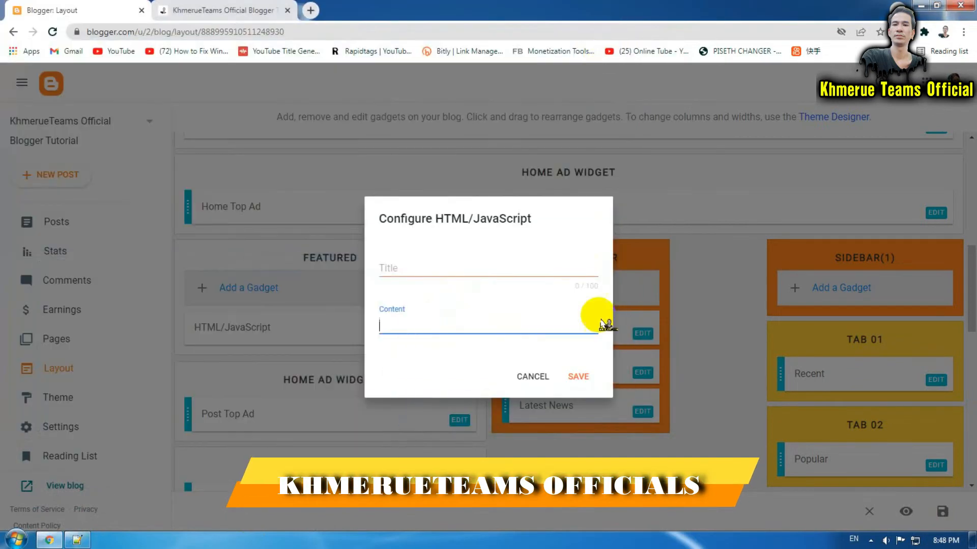
# Paste the copied social buttons code as the HTML/JavaScript gadget's content and save the untitled gadget
pyautogui.rightClick(467, 321)
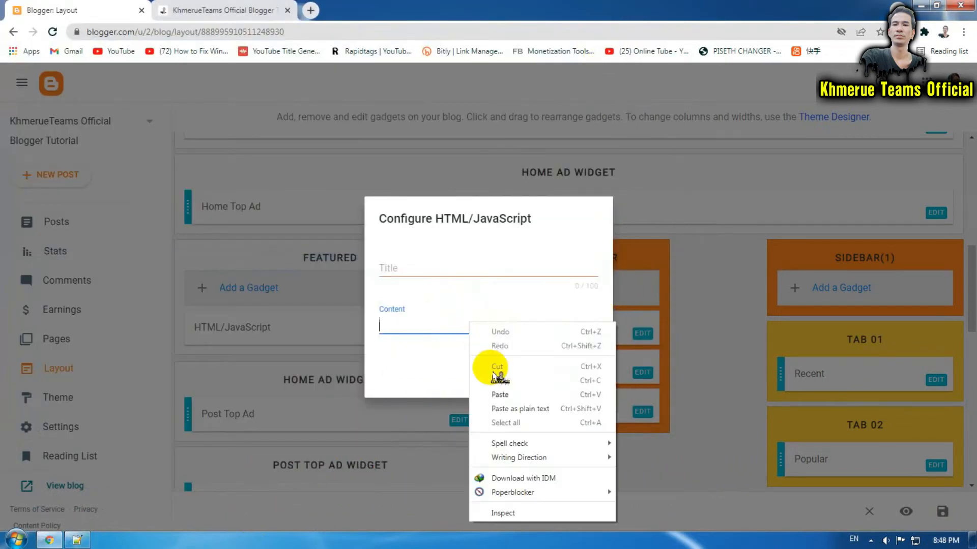
pyautogui.click(499, 395)
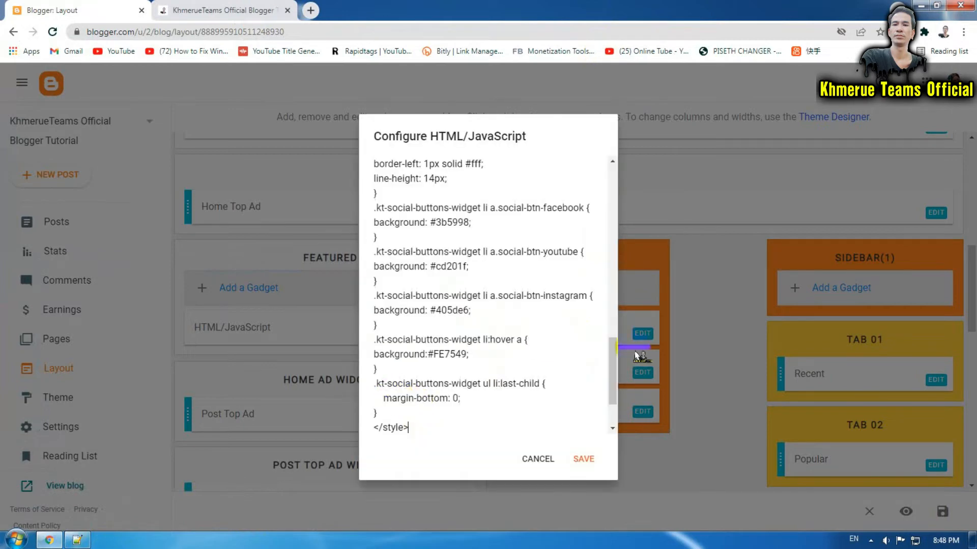
pyautogui.click(584, 460)
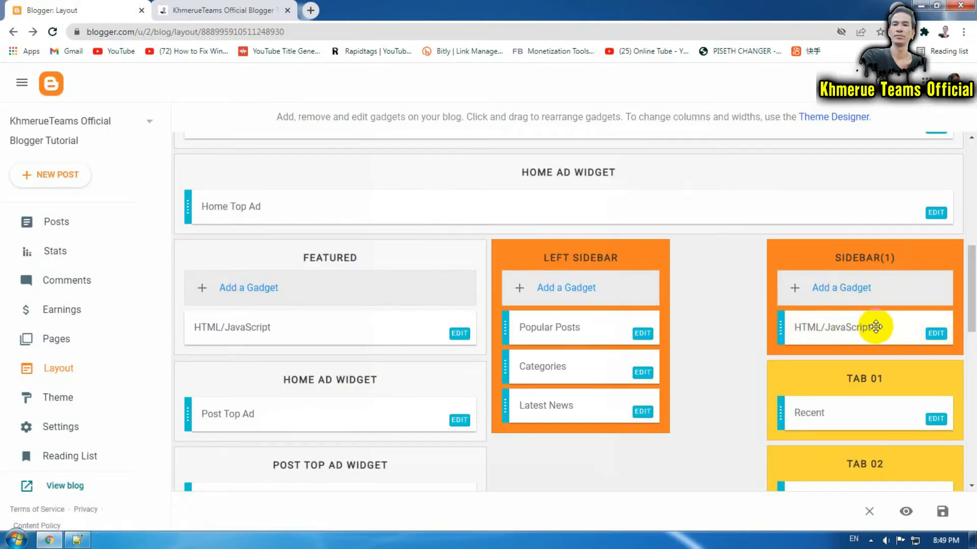
# Move the new HTML/JavaScript gadget from SIDEBAR(1) to the LEFT SIDEBAR section, above Popular Posts
pyautogui.moveTo(849, 329); pyautogui.dragTo(571, 290)
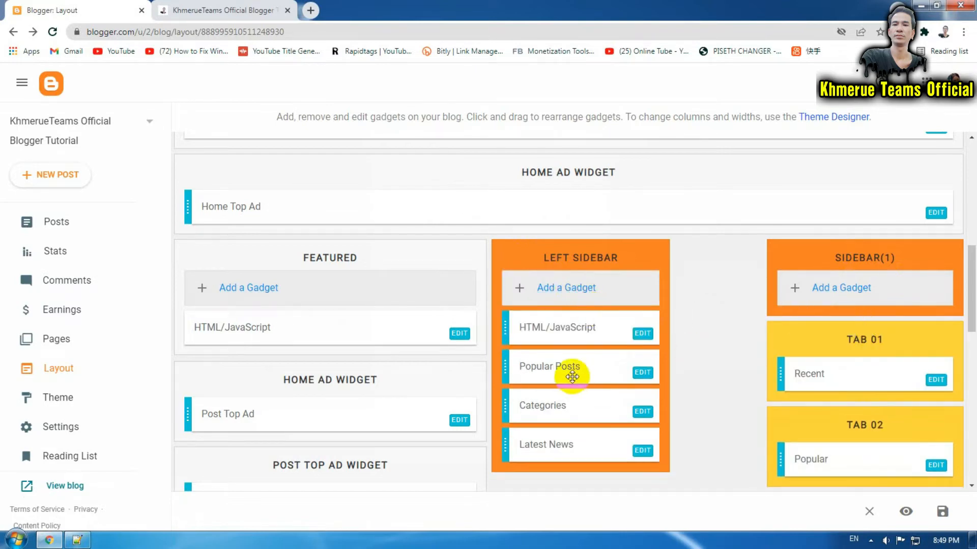
# Move the new HTML/JavaScript gadget from LEFT SIDEBAR back to SIDEBAR(1) and save the layout
pyautogui.moveTo(562, 327); pyautogui.dragTo(846, 326)
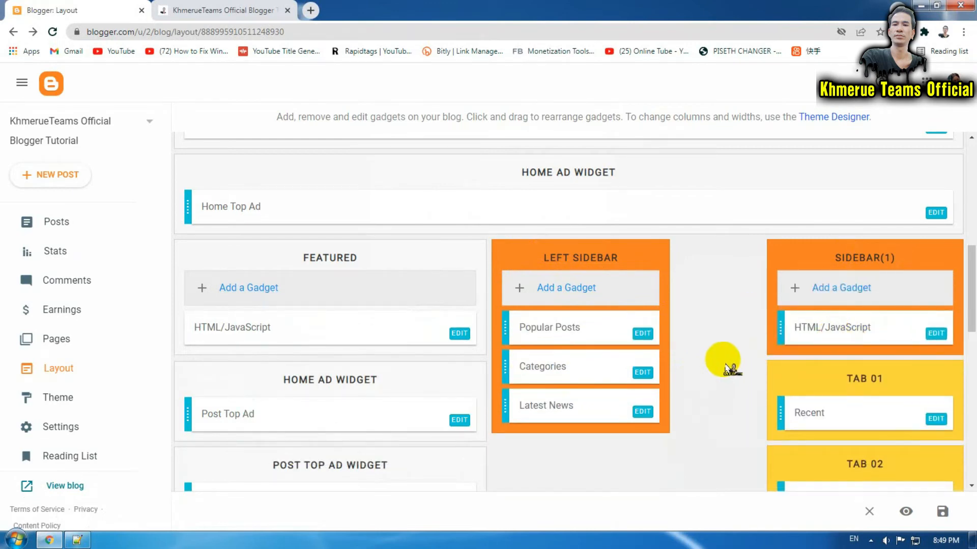
pyautogui.click(944, 513)
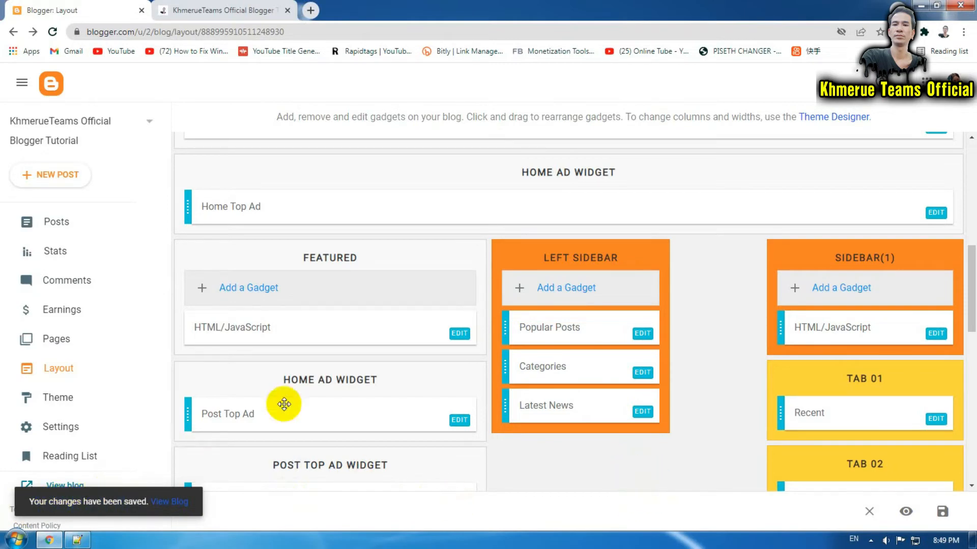
# Open the live blog in a new tab and examine the social buttons above the Recent/Popular/Comments tabs
pyautogui.scroll(-4, 285, 402)
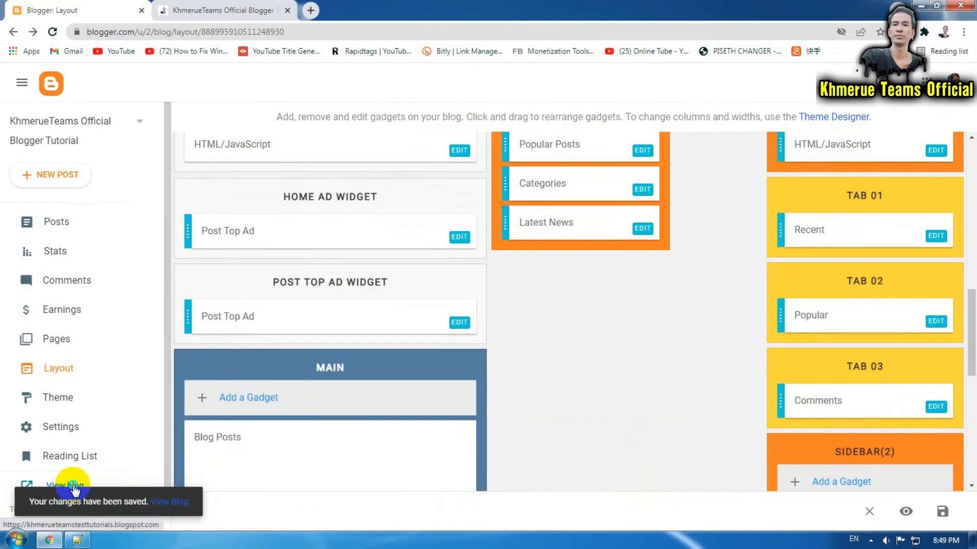
pyautogui.rightClick(75, 489)
pyautogui.click(157, 357)
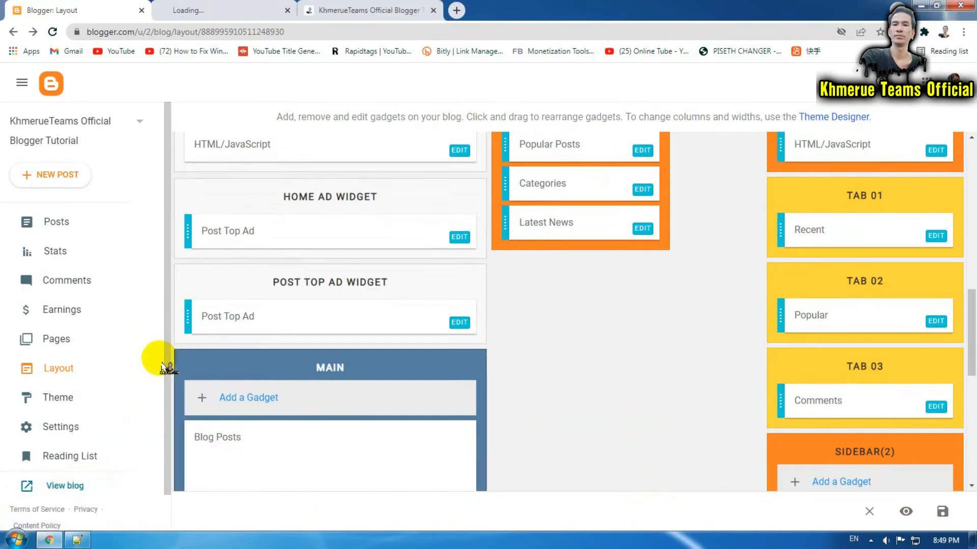
pyautogui.click(239, 15)
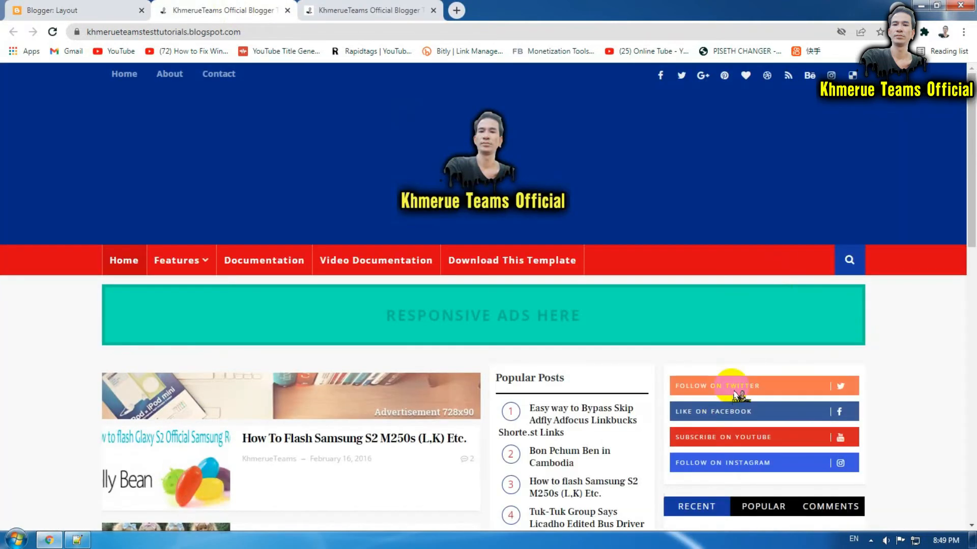
pyautogui.scroll(-3, 736, 395)
pyautogui.scroll(2, 737, 397)
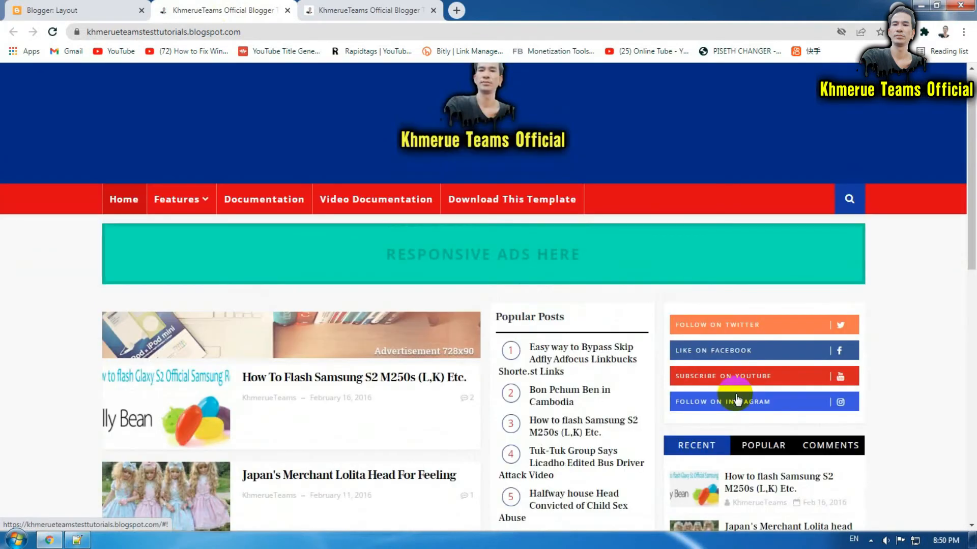
pyautogui.scroll(-5, 736, 399)
# Compare the gadget sections in the Blogger layout with the widgets on the published blog, down to the Archive widget
pyautogui.click(76, 10)
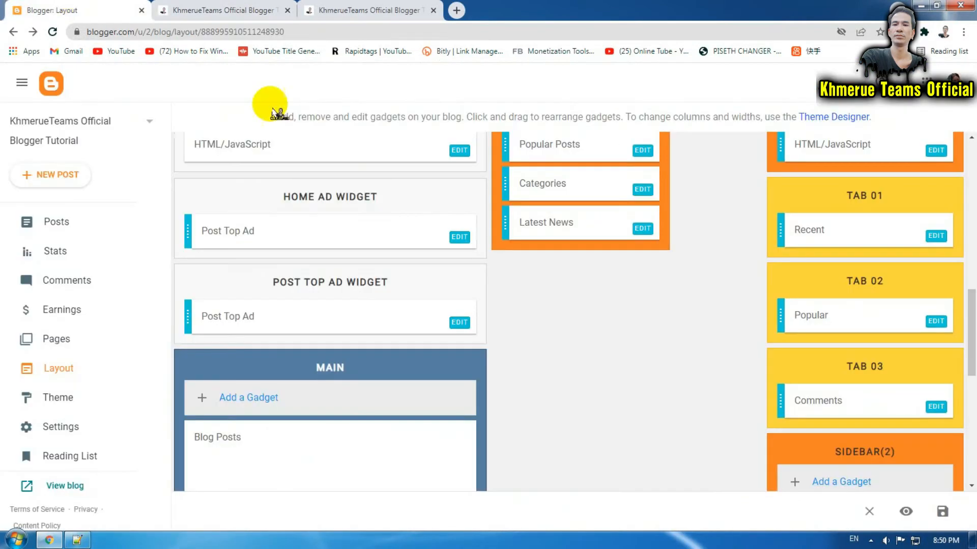
pyautogui.scroll(-2, 745, 397)
pyautogui.scroll(-3, 748, 396)
pyautogui.scroll(6, 748, 395)
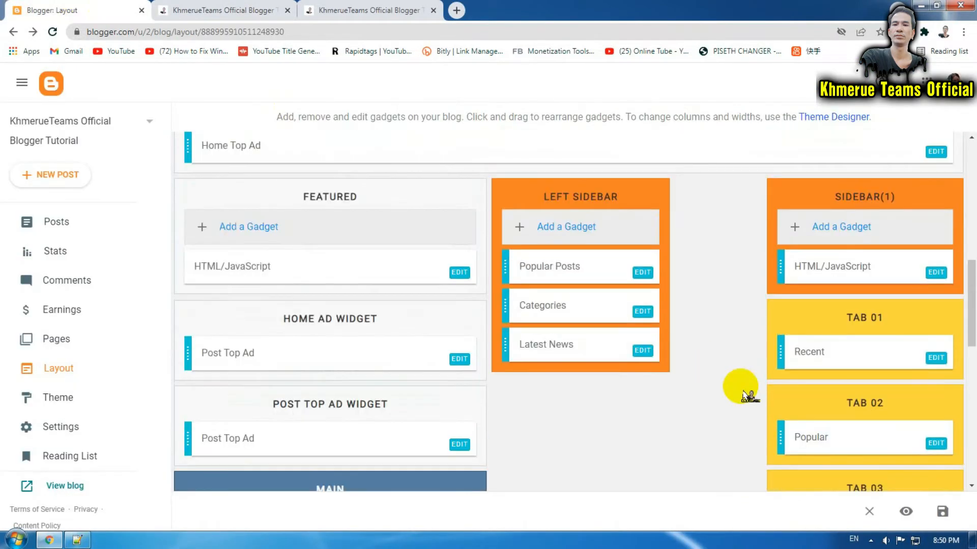
pyautogui.scroll(-1, 745, 380)
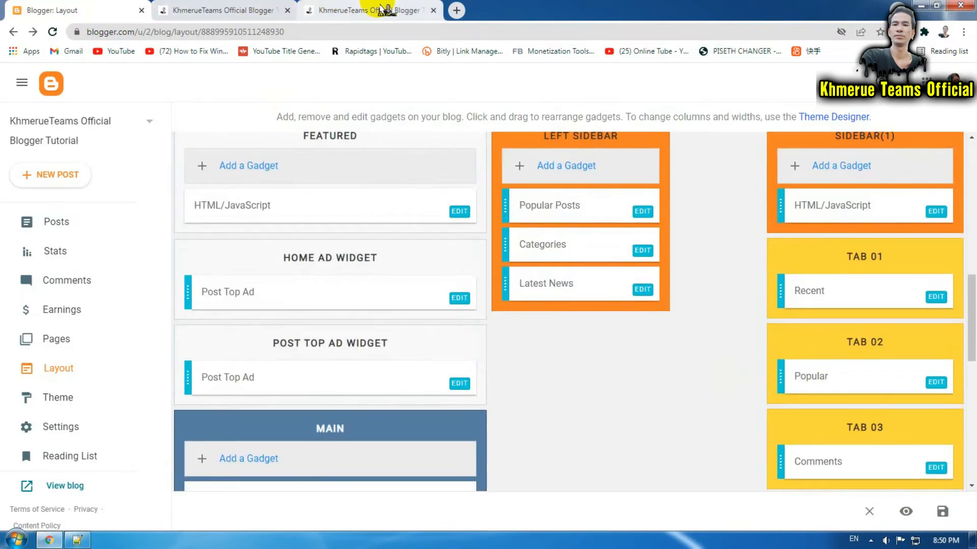
pyautogui.click(330, 10)
pyautogui.scroll(10, 506, 203)
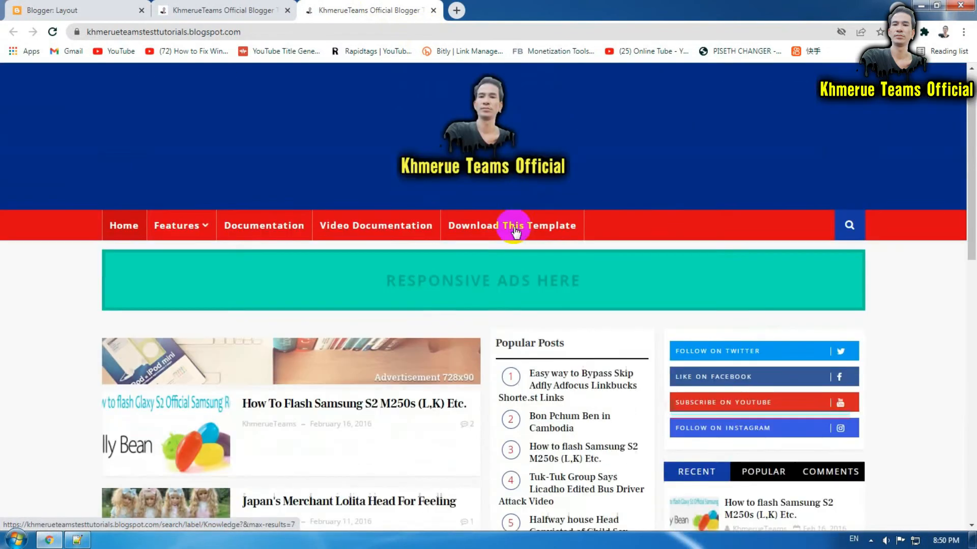
pyautogui.scroll(-2, 786, 323)
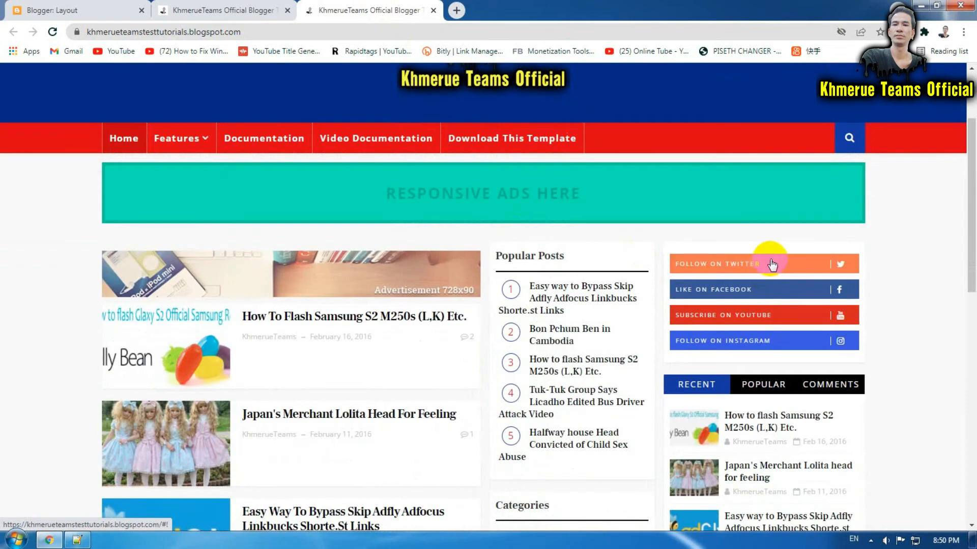
pyautogui.scroll(-8, 769, 285)
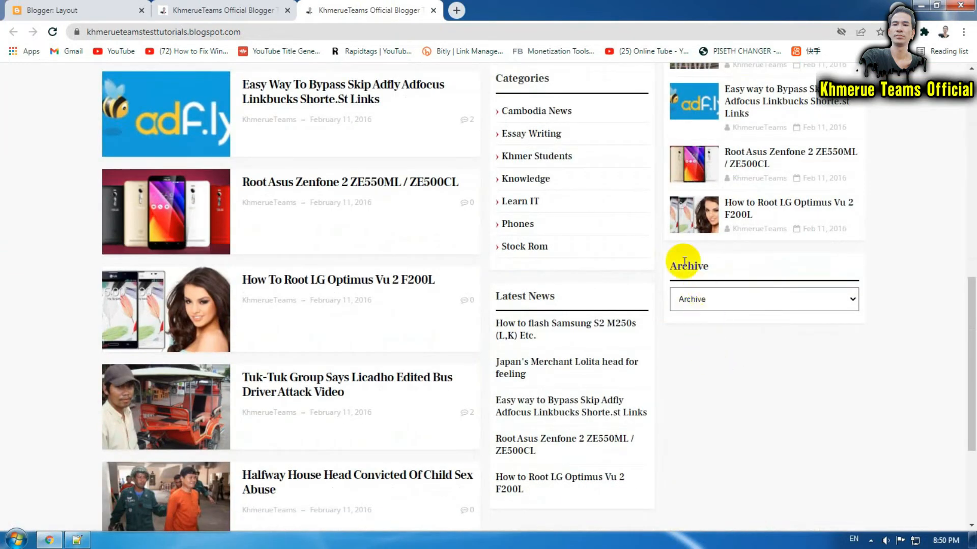
pyautogui.click(219, 9)
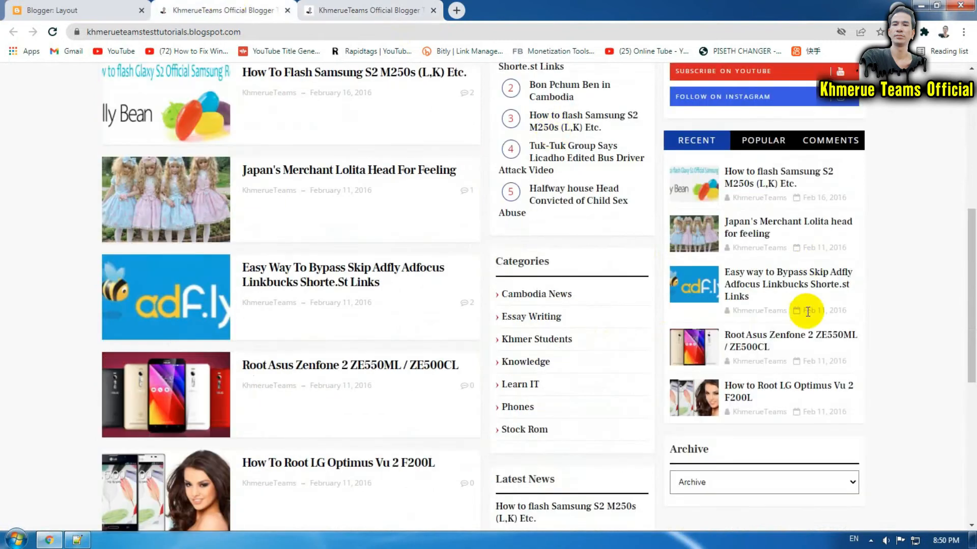
pyautogui.scroll(3, 806, 318)
# Move the HTML/JavaScript gadget from SIDEBAR(1) to SIDEBAR(2), below Archive, and save the layout
pyautogui.click(127, 11)
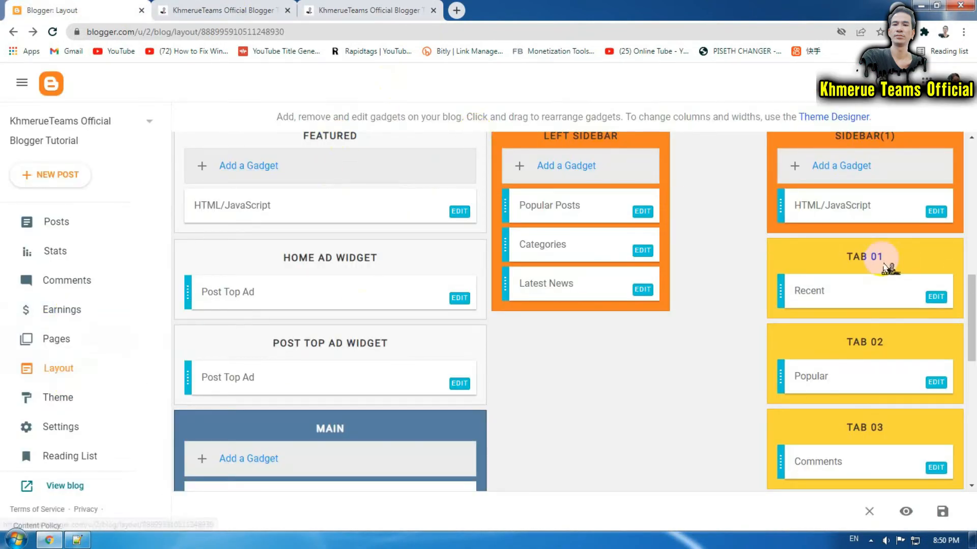
pyautogui.scroll(-1, 888, 270)
pyautogui.moveTo(829, 147); pyautogui.dragTo(829, 343)
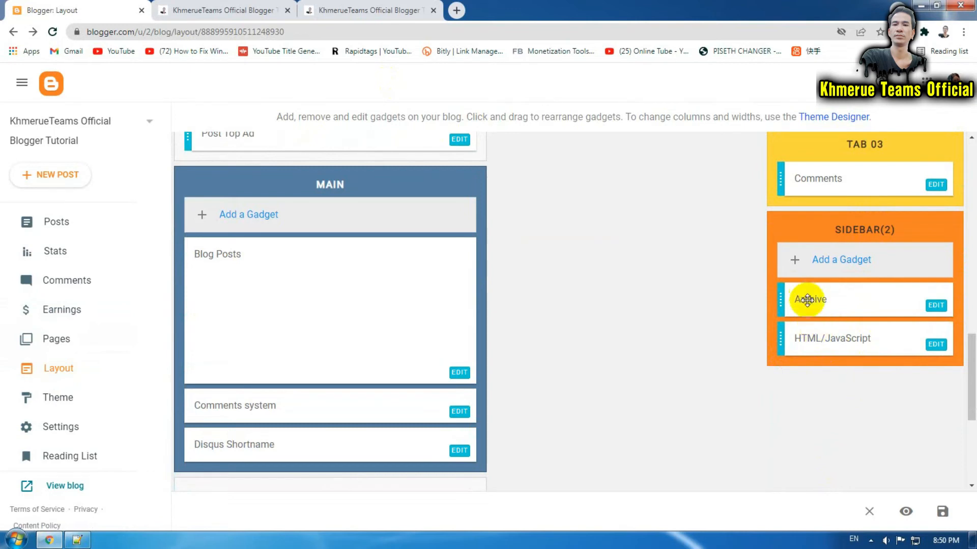
pyautogui.click(942, 511)
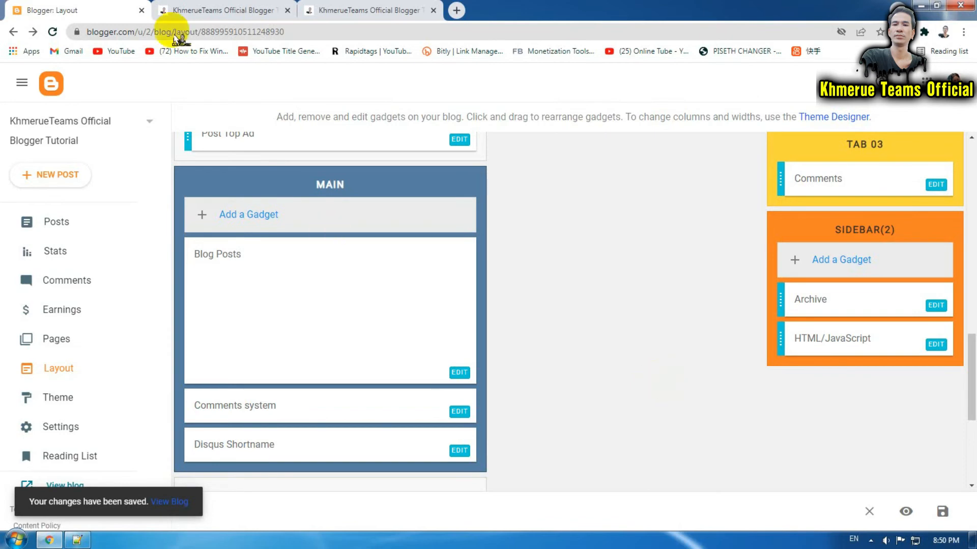
# Reload the live blog and check the placement of the social buttons relative to the Archive widget
pyautogui.click(194, 11)
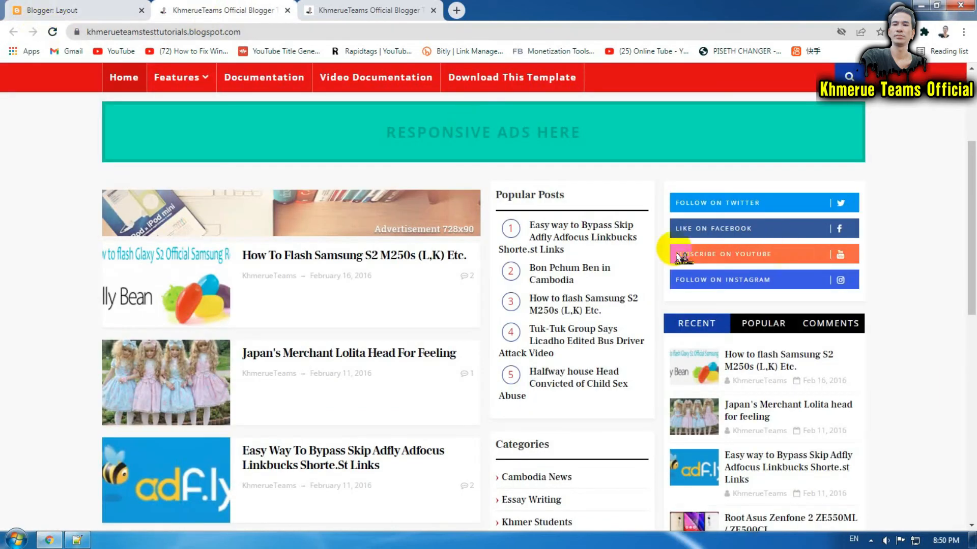
pyautogui.scroll(-3, 665, 246)
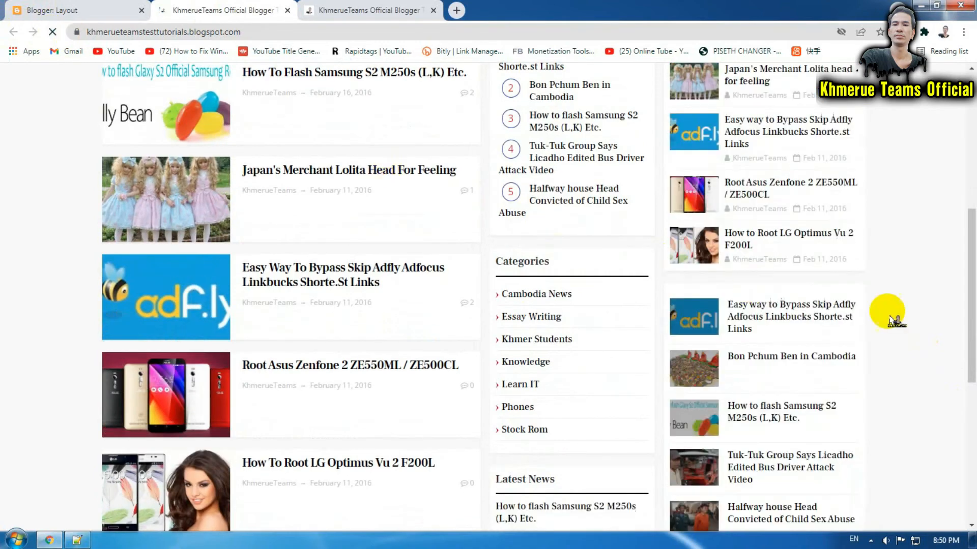
pyautogui.scroll(-6, 961, 331)
pyautogui.scroll(4, 969, 336)
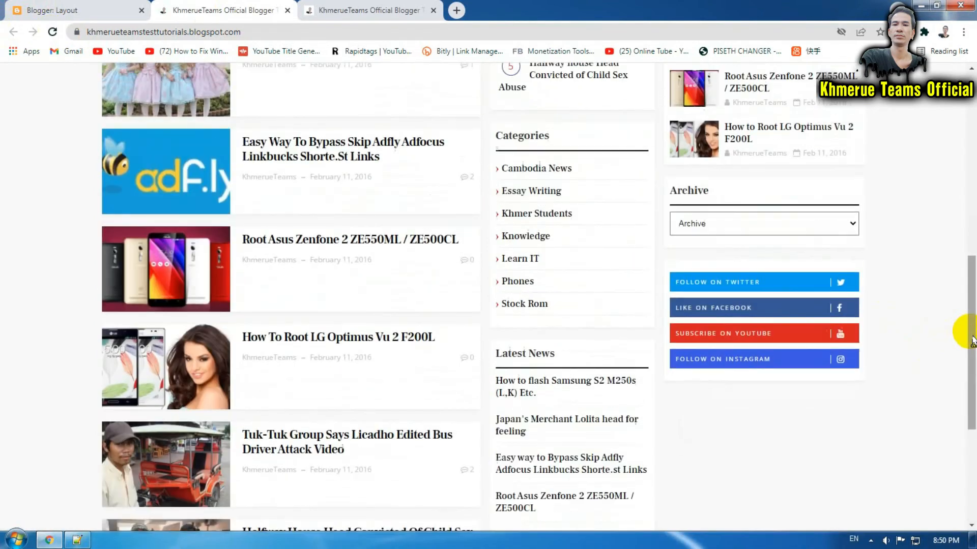
pyautogui.scroll(8, 758, 366)
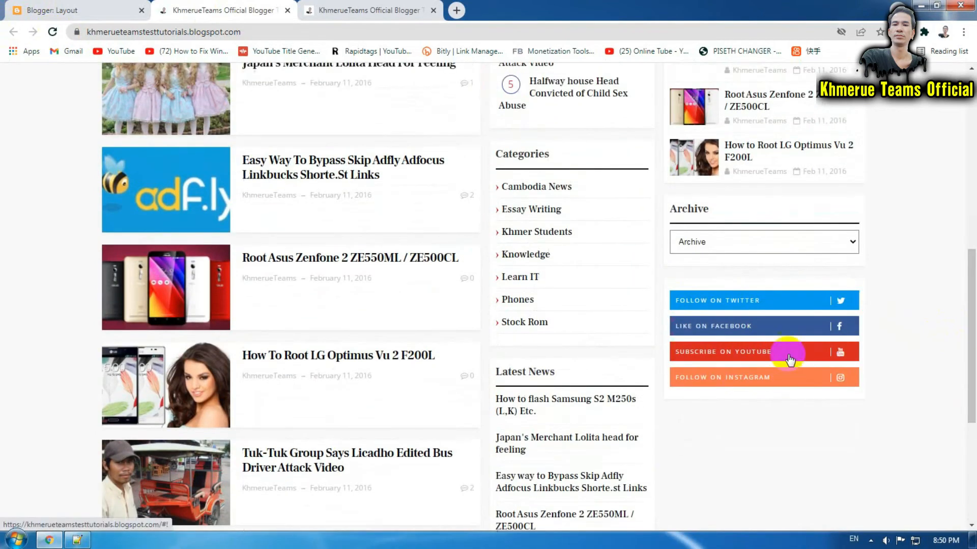
pyautogui.scroll(-4, 789, 356)
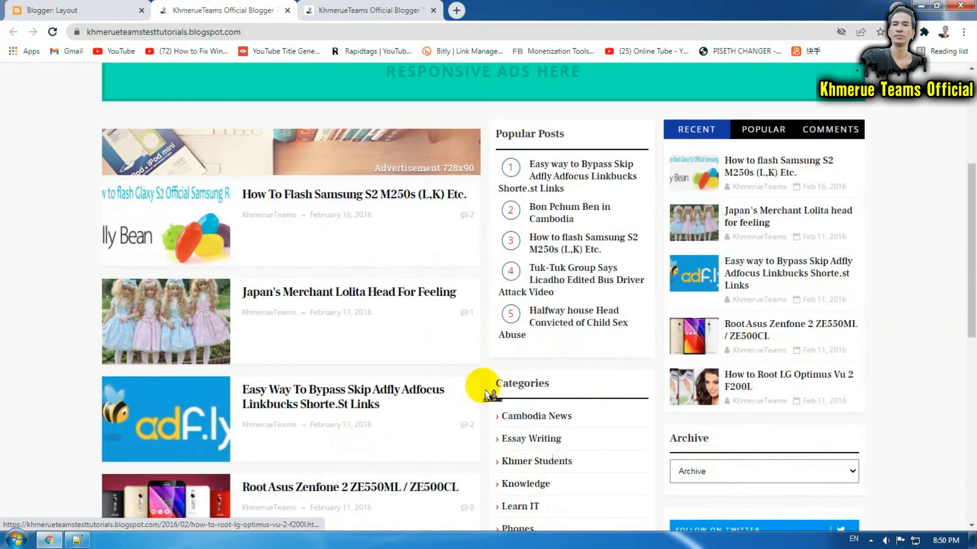
pyautogui.scroll(-9, 480, 388)
pyautogui.scroll(8, 575, 350)
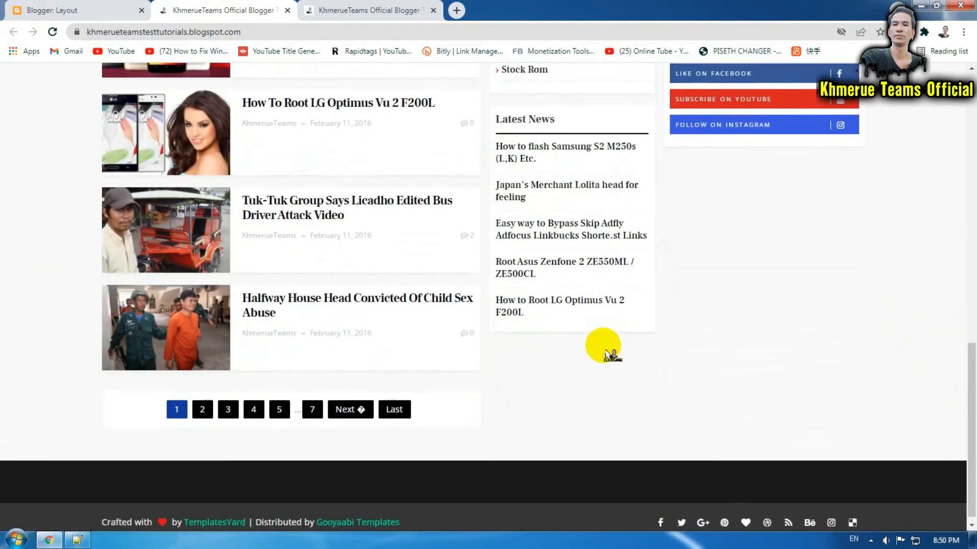
pyautogui.scroll(3, 586, 318)
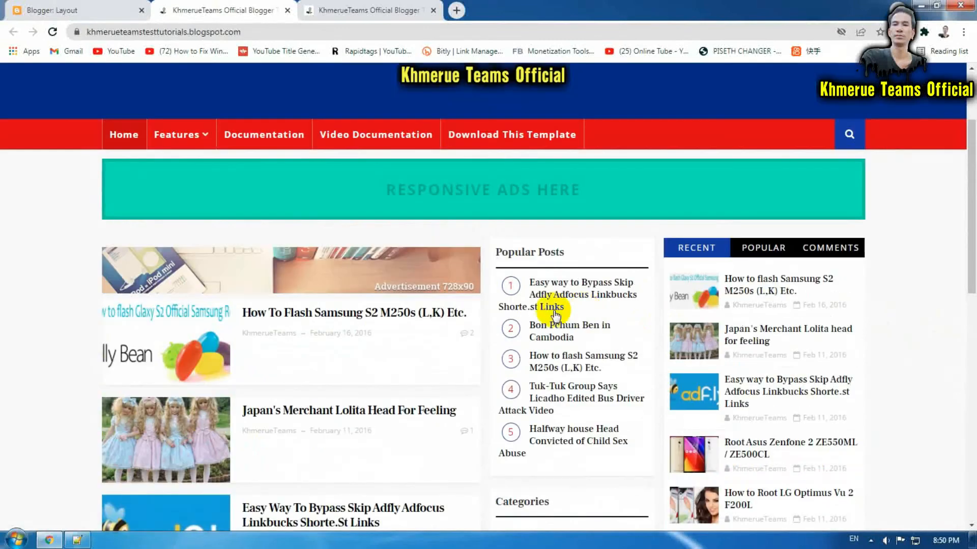
# Move the HTML/JavaScript gadget from SIDEBAR(2) to LEFT SIDEBAR, below Latest News, and save the layout
pyautogui.click(76, 10)
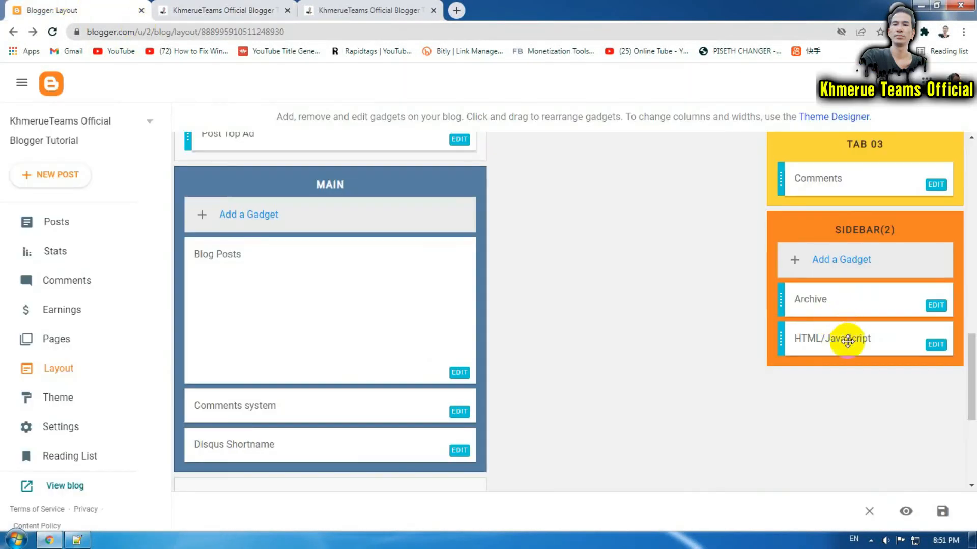
pyautogui.scroll(5, 839, 338)
pyautogui.scroll(-3, 847, 341)
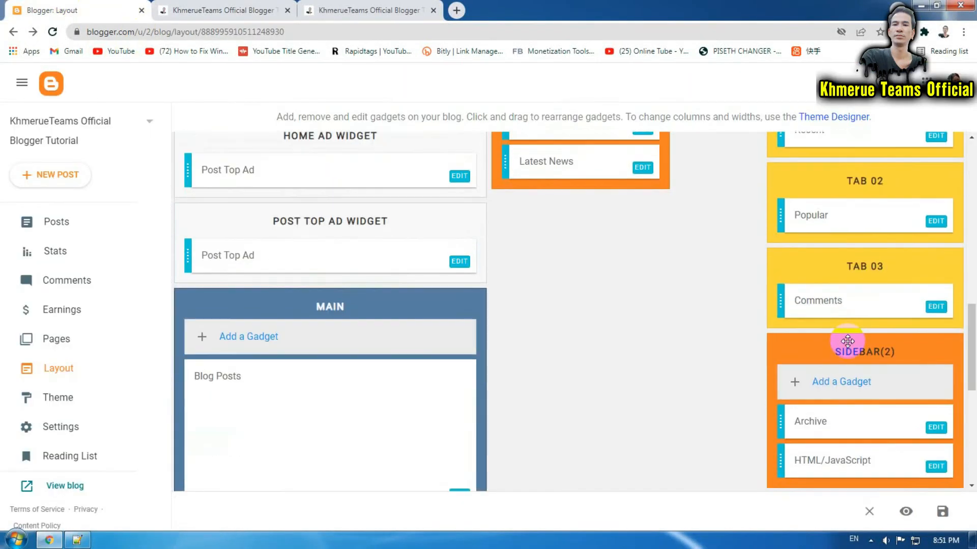
pyautogui.moveTo(806, 460); pyautogui.dragTo(542, 203)
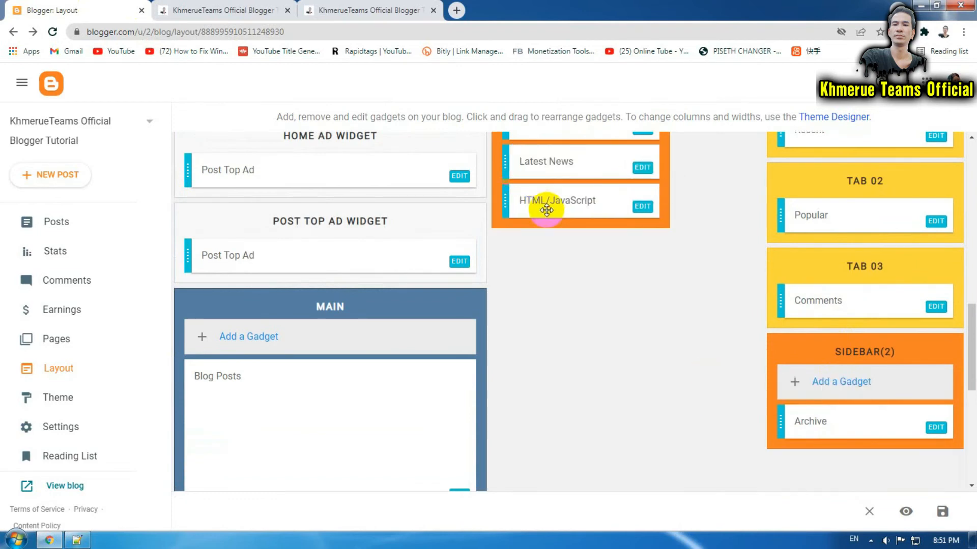
pyautogui.click(942, 511)
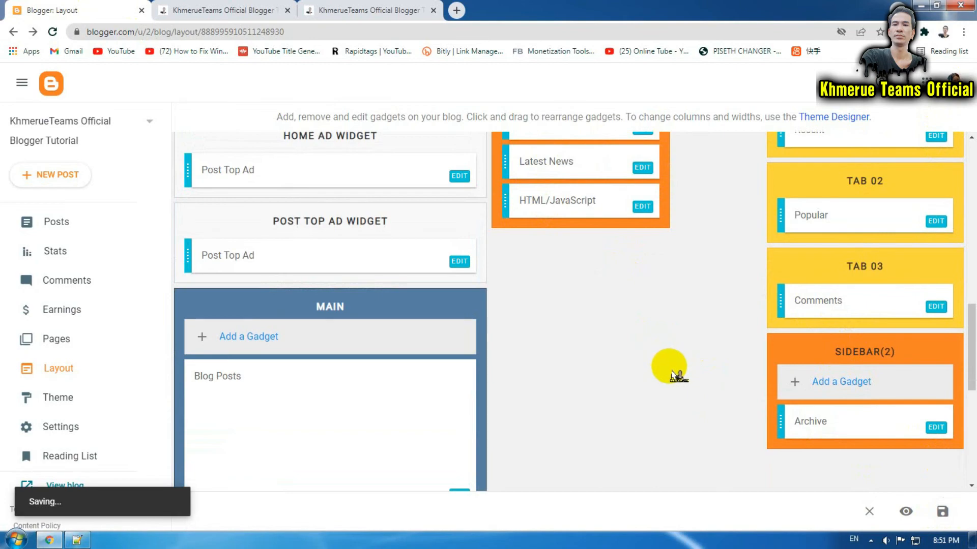
# Reload the live blog and check the social buttons' placement below Latest News and the remaining sidebar widgets
pyautogui.click(224, 10)
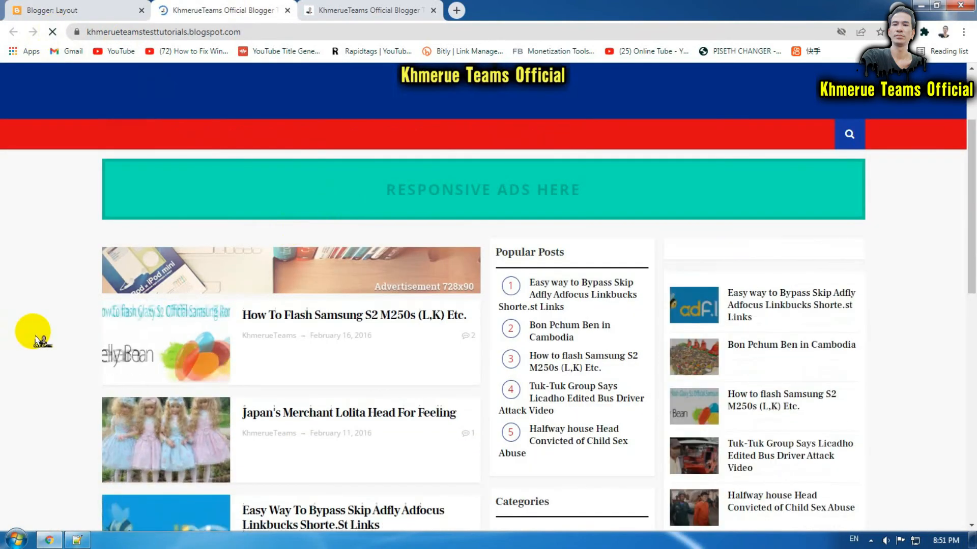
pyautogui.scroll(-7, 514, 275)
pyautogui.scroll(-5, 508, 275)
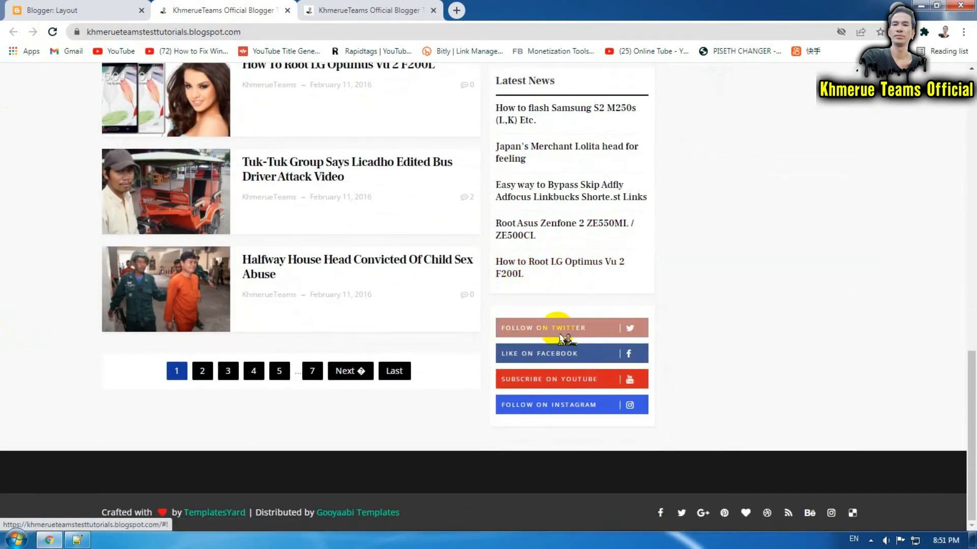
pyautogui.scroll(3, 585, 353)
pyautogui.scroll(4, 595, 354)
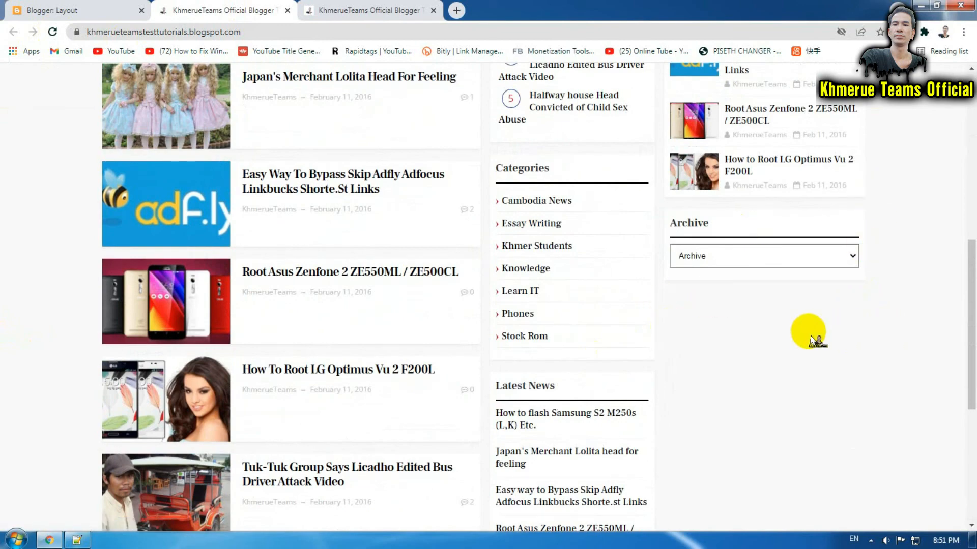
pyautogui.scroll(-7, 807, 331)
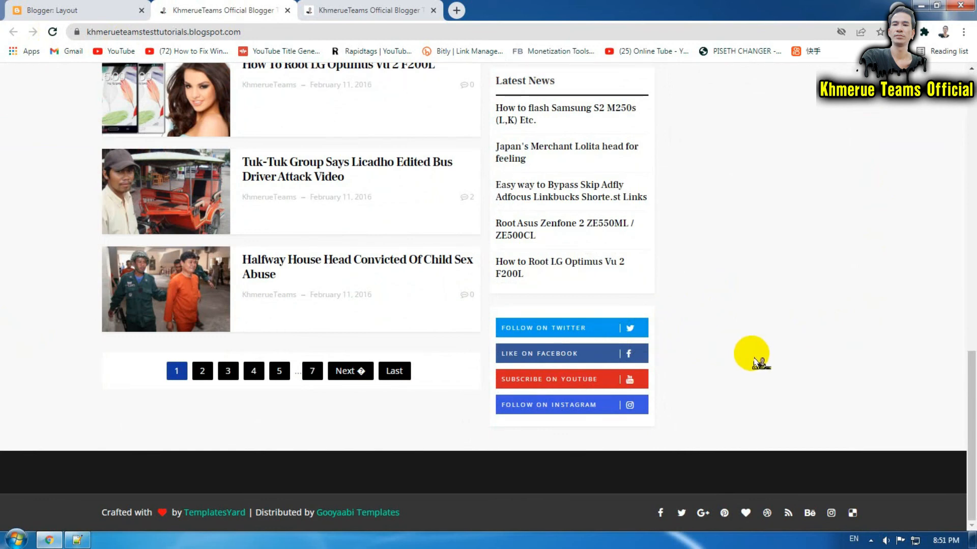
pyautogui.scroll(8, 755, 362)
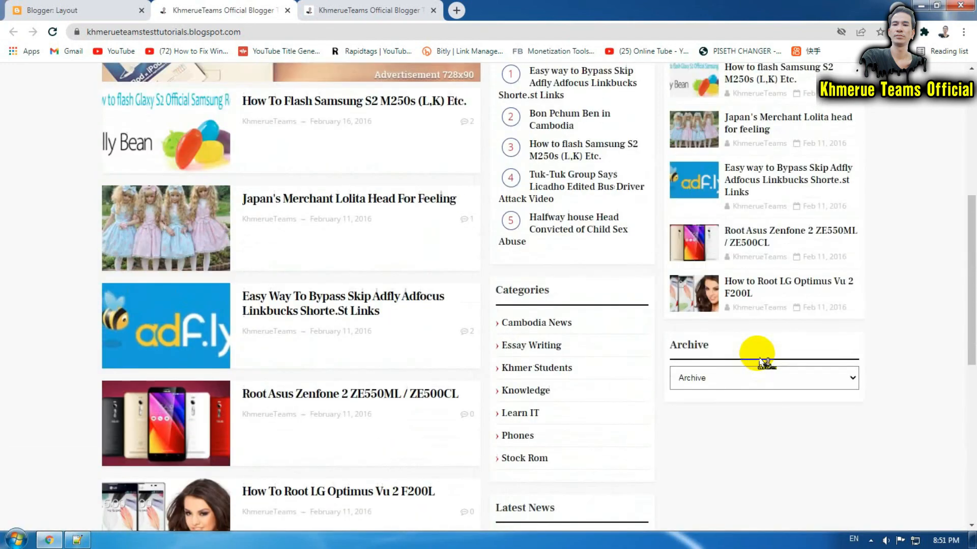
pyautogui.scroll(3, 763, 362)
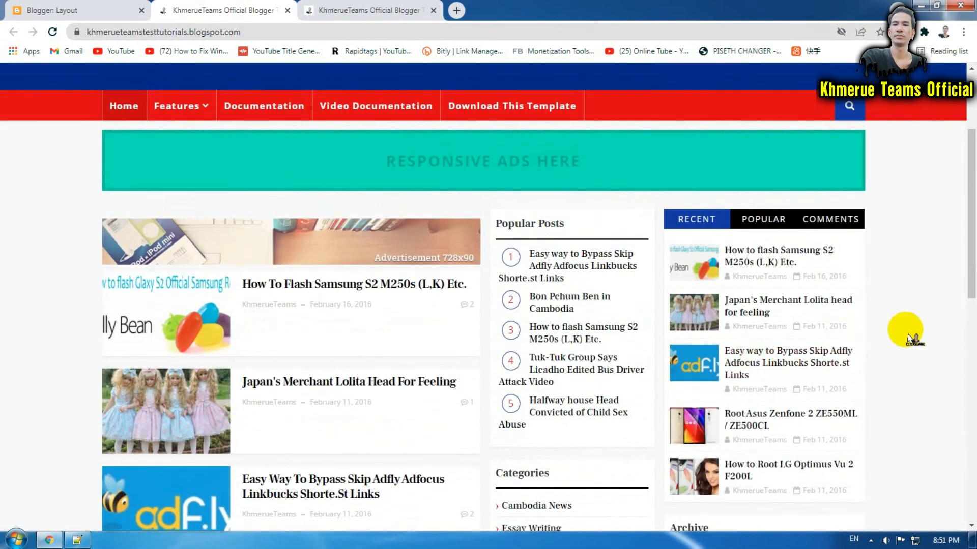